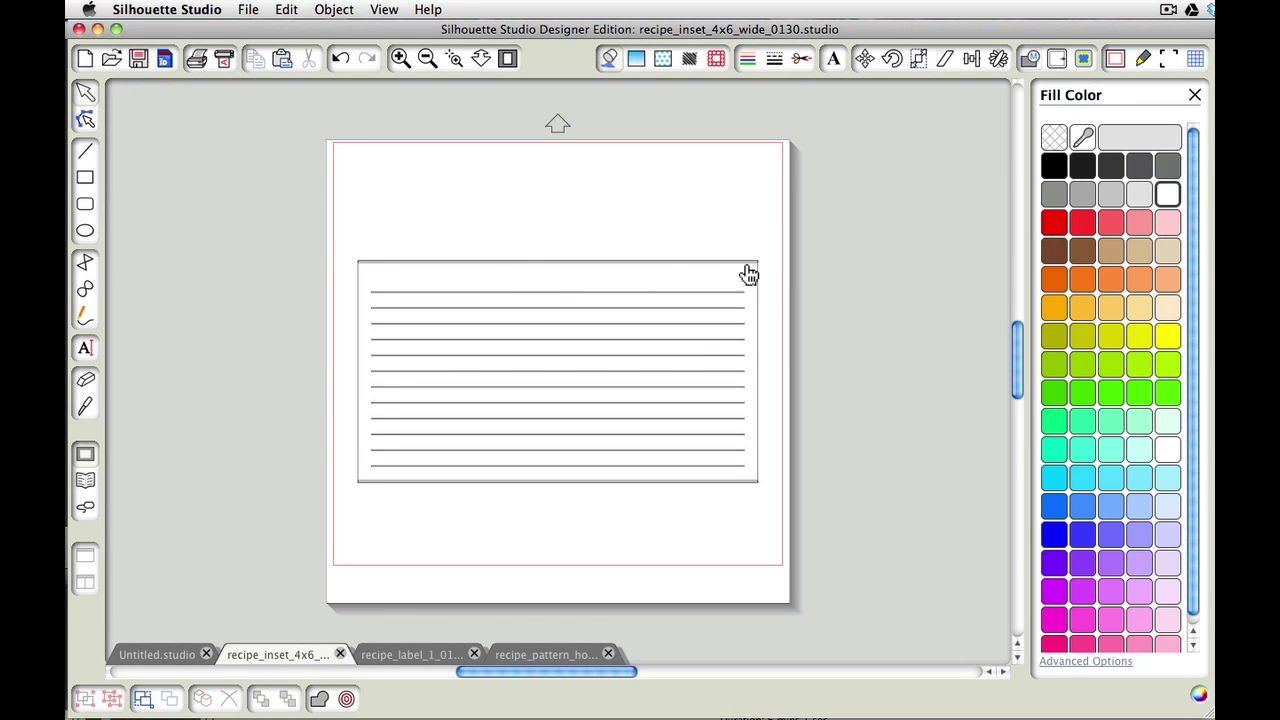
After trying and undoing two line moves, marquee-select the ruled lines and group them with Cmd+G
{"action": "left_click_drag", "start_coordinate": [729, 300], "coordinate": [757, 222]}
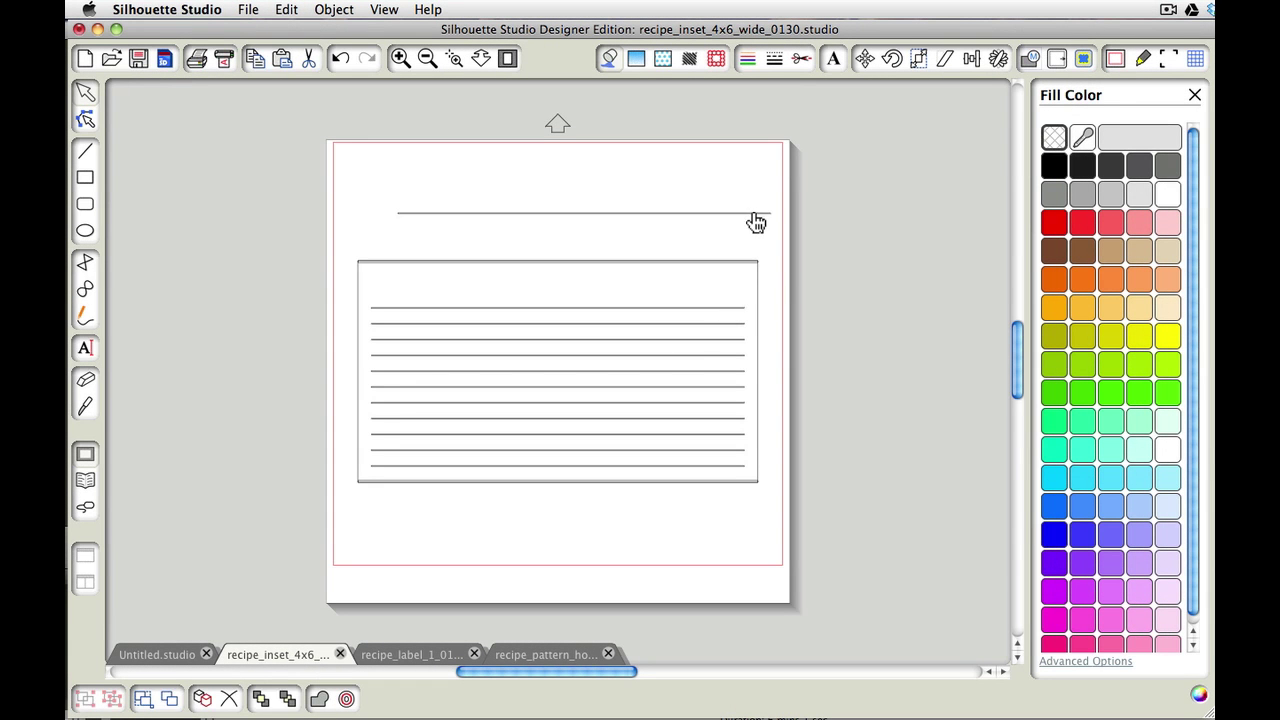
{"action": "left_click_drag", "start_coordinate": [737, 310], "coordinate": [760, 258]}
{"action": "key", "text": "super+z"}
{"action": "key", "text": "super+z"}
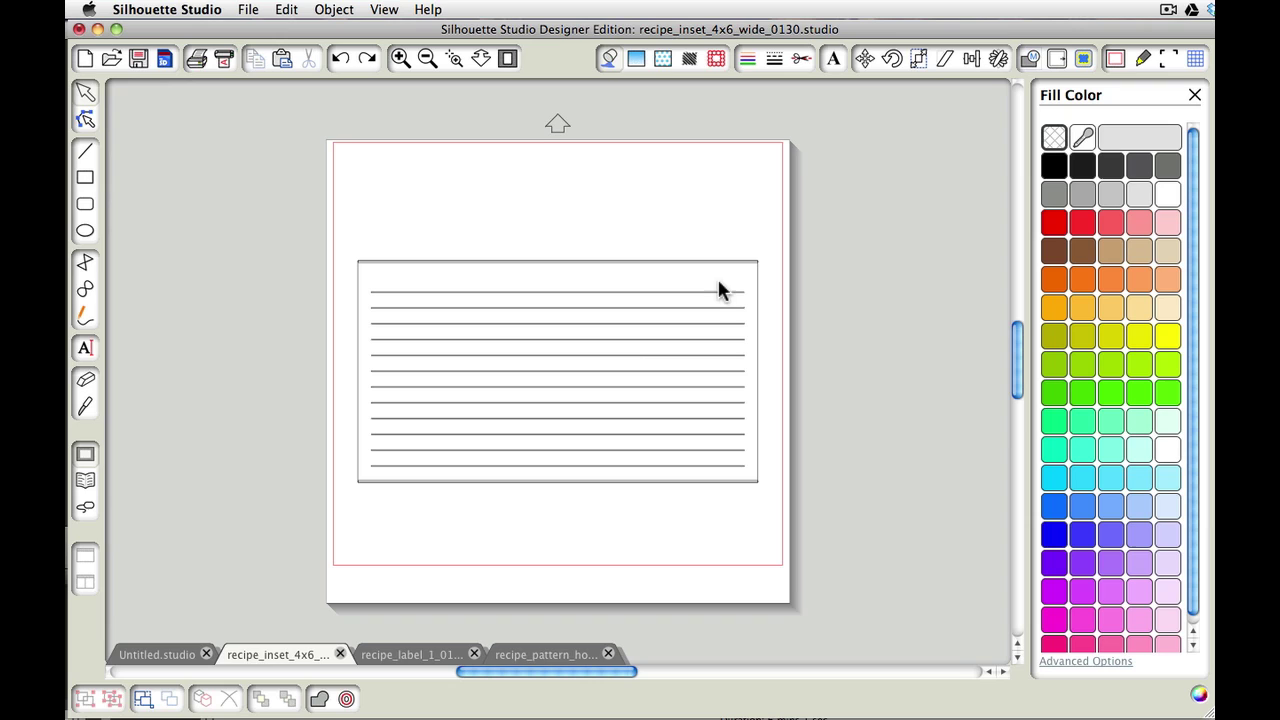
{"action": "left_click_drag", "start_coordinate": [442, 282], "coordinate": [427, 471]}
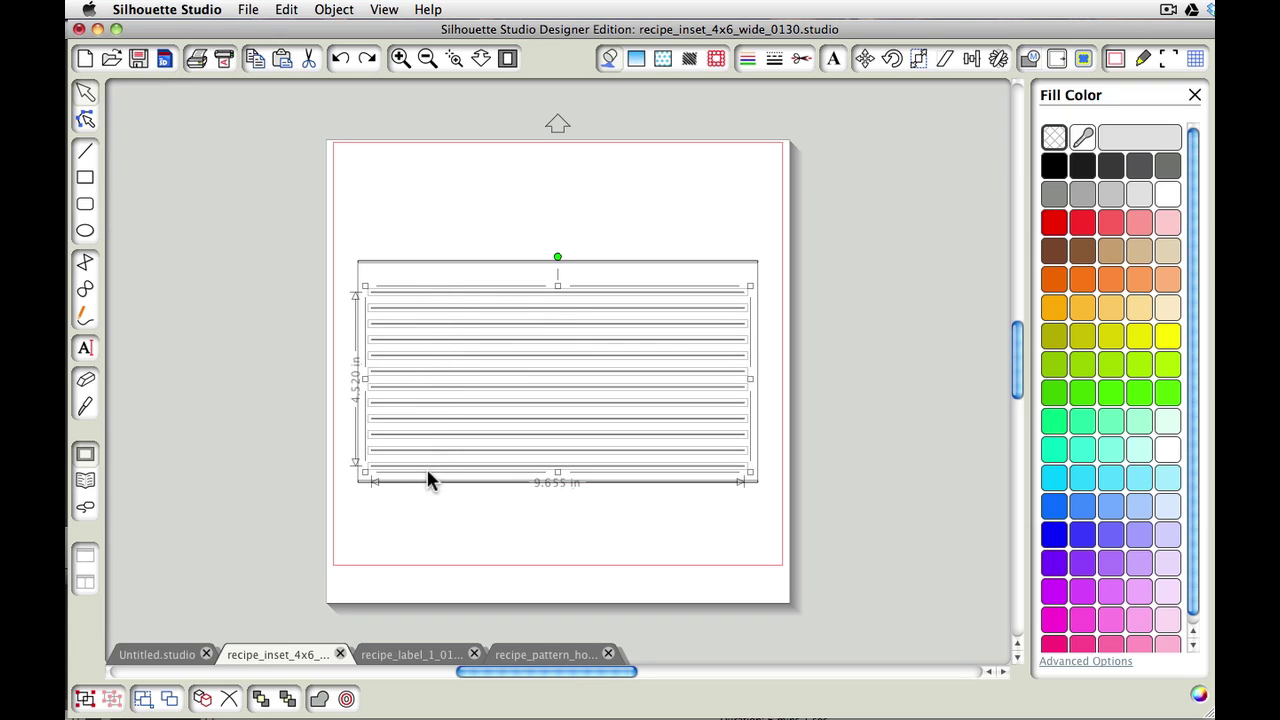
{"action": "key", "text": "super+g"}
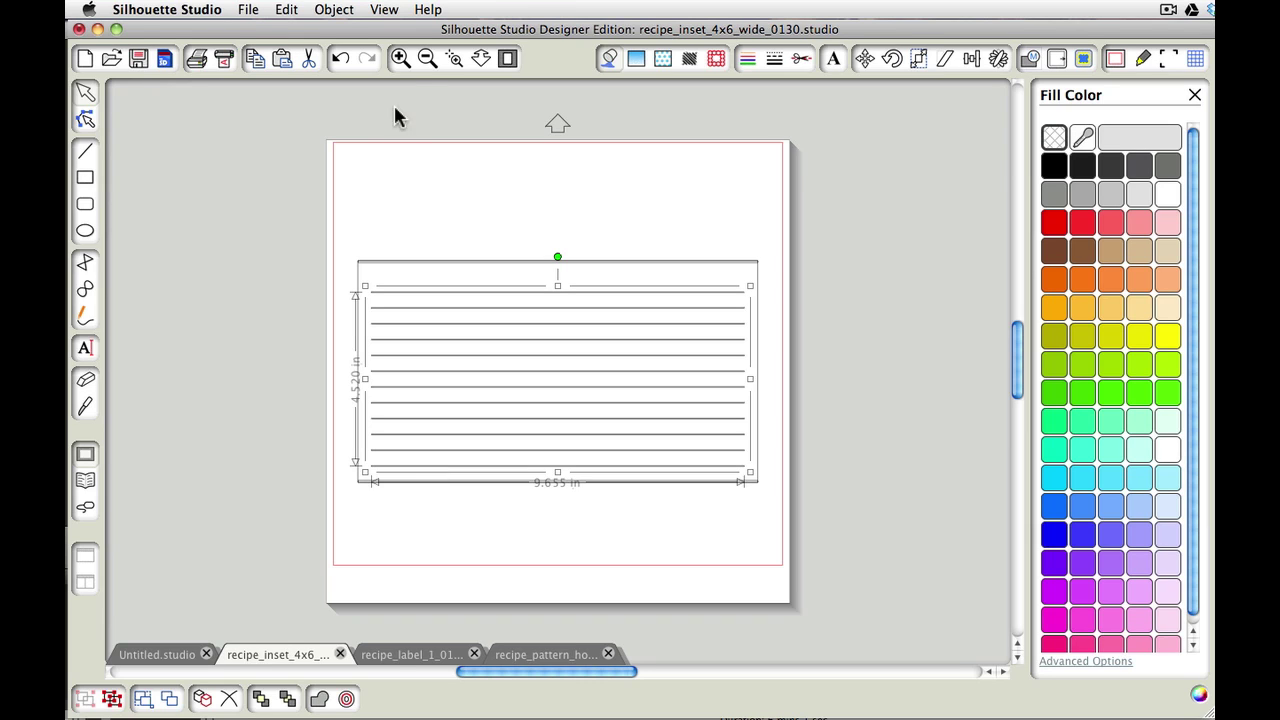
{"action": "left_click", "coordinate": [399, 58]}
{"action": "left_click", "coordinate": [399, 58]}
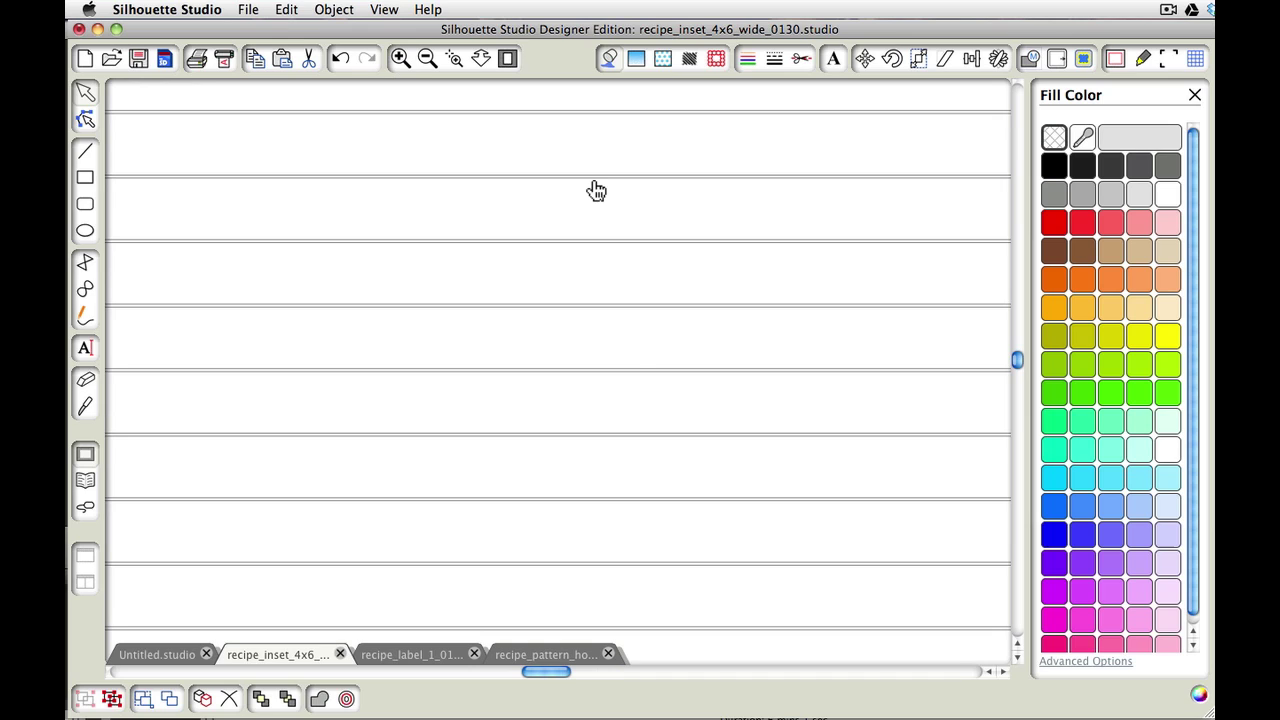
{"action": "scroll", "coordinate": [690, 191], "scroll_direction": "right", "scroll_amount": 5}
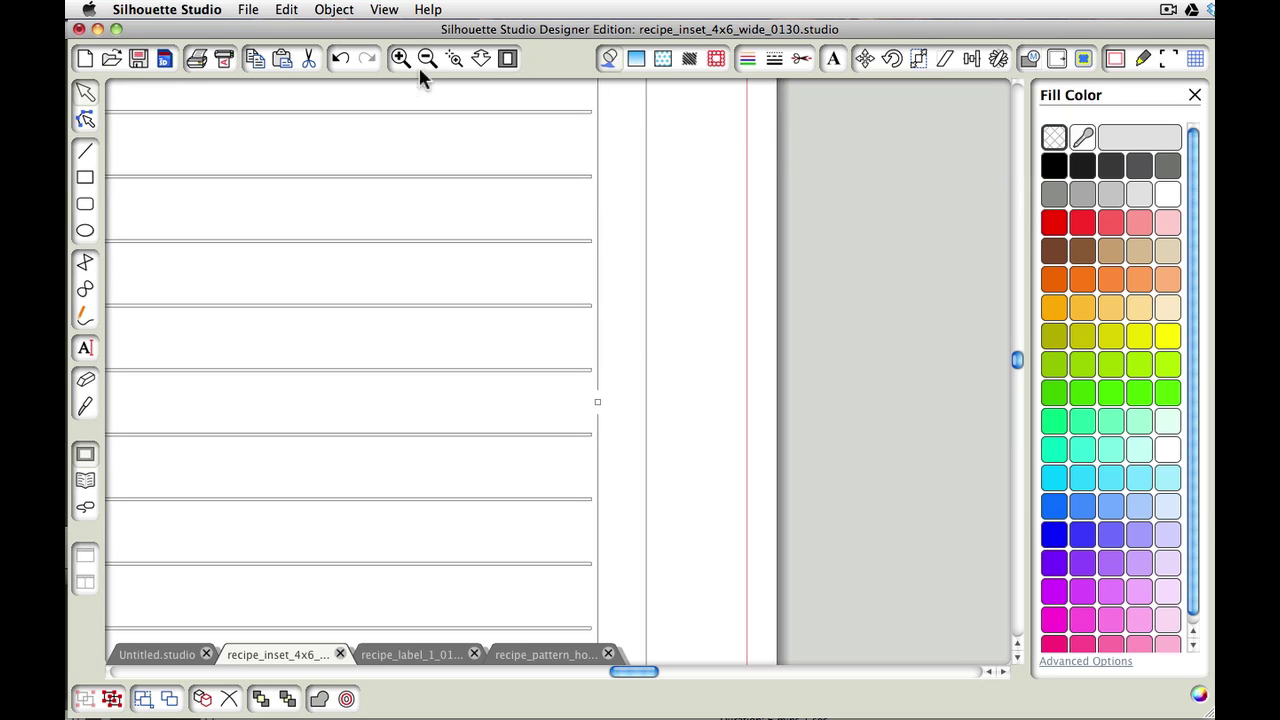
{"action": "left_click", "coordinate": [507, 58]}
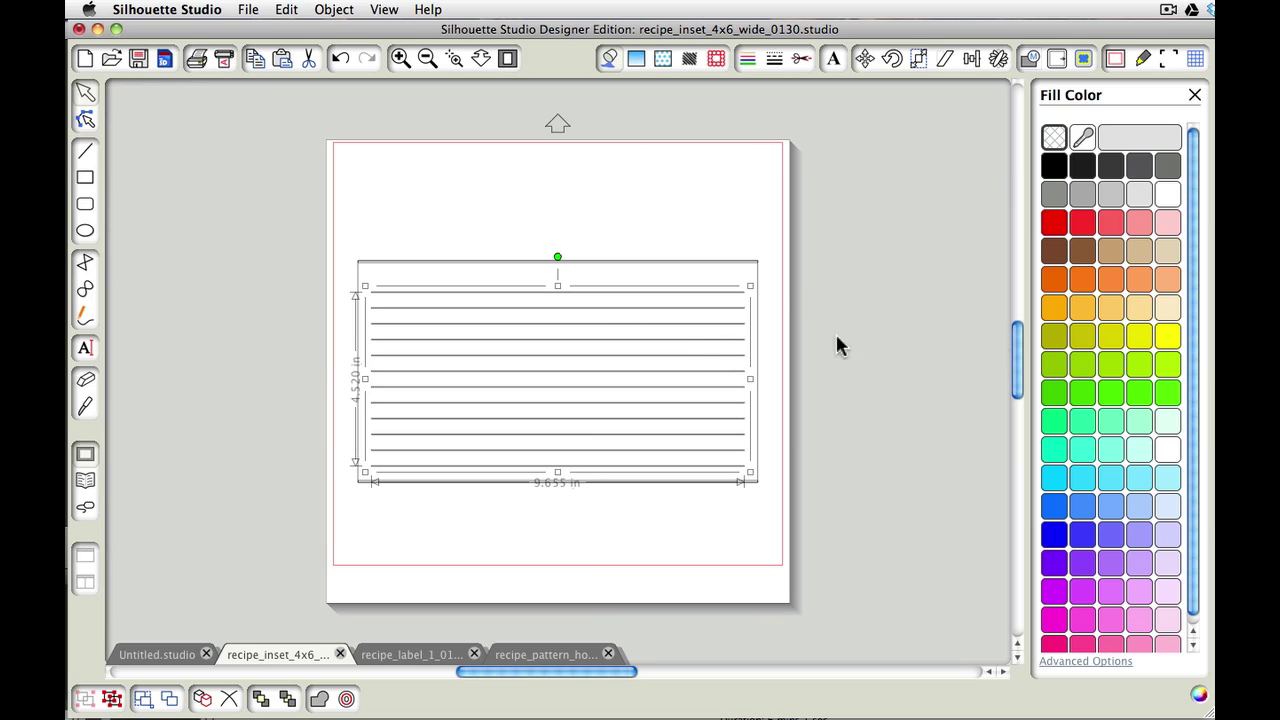
Fill the lined object with light tan, then select the card's thin top line
{"action": "left_click", "coordinate": [1166, 251]}
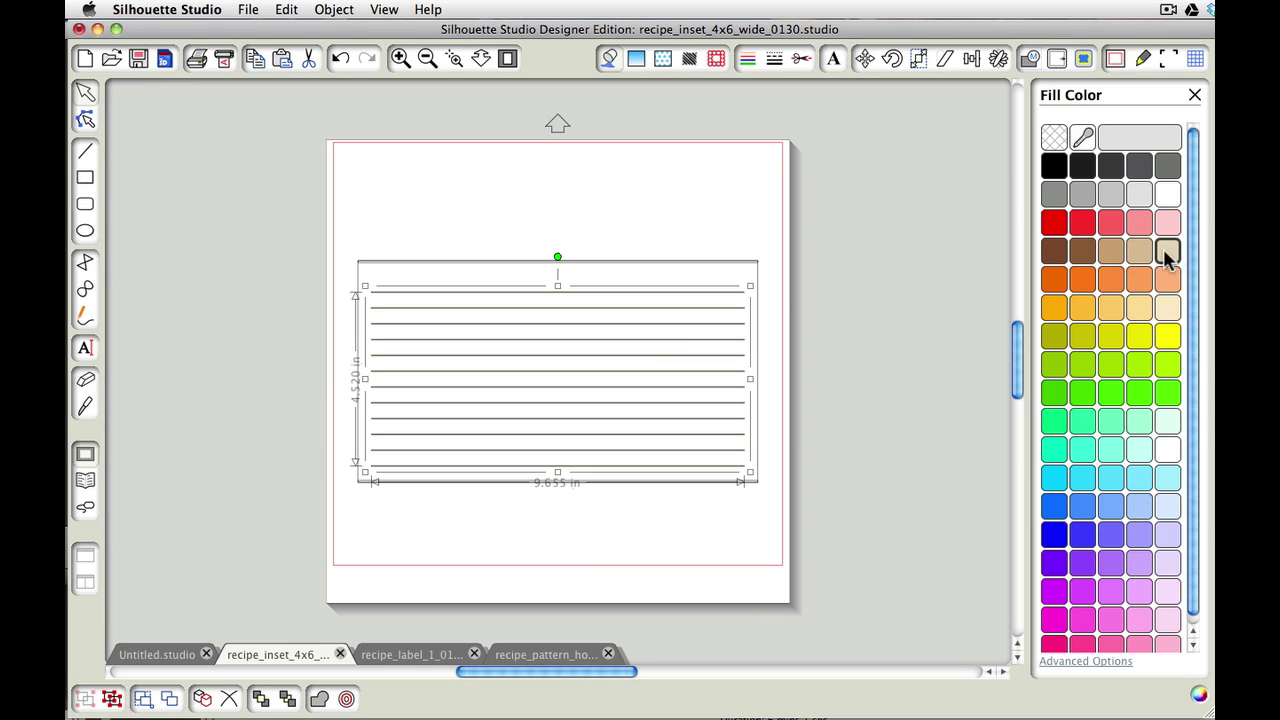
{"action": "left_click", "coordinate": [766, 250]}
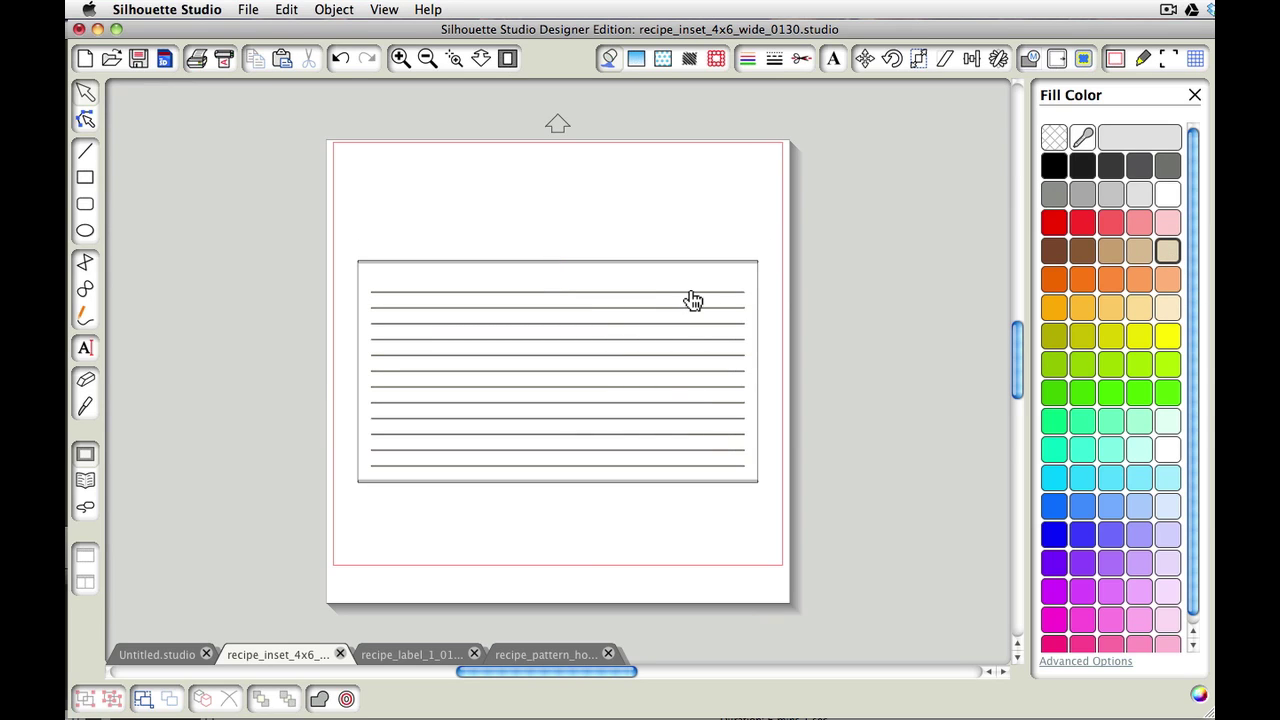
{"action": "left_click", "coordinate": [742, 268]}
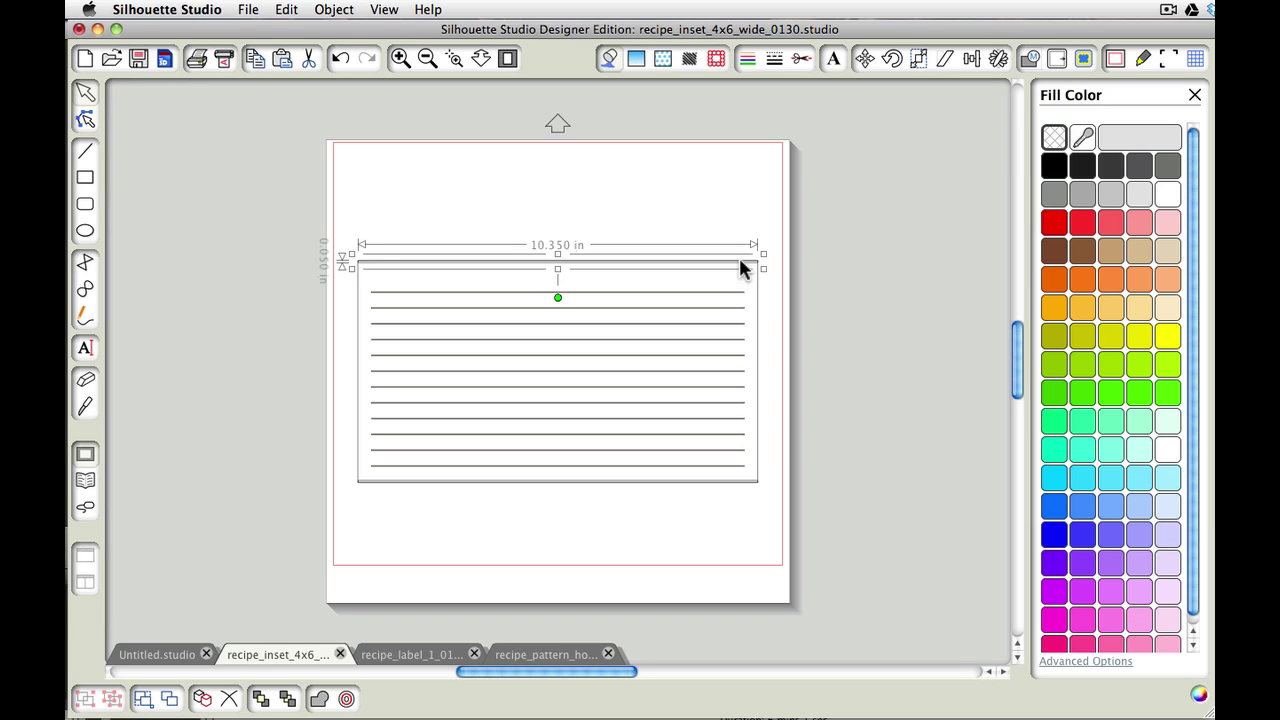
Give the lined rectangle thick black borders and a thin outline around the ruled lines
{"action": "left_click", "coordinate": [705, 485]}
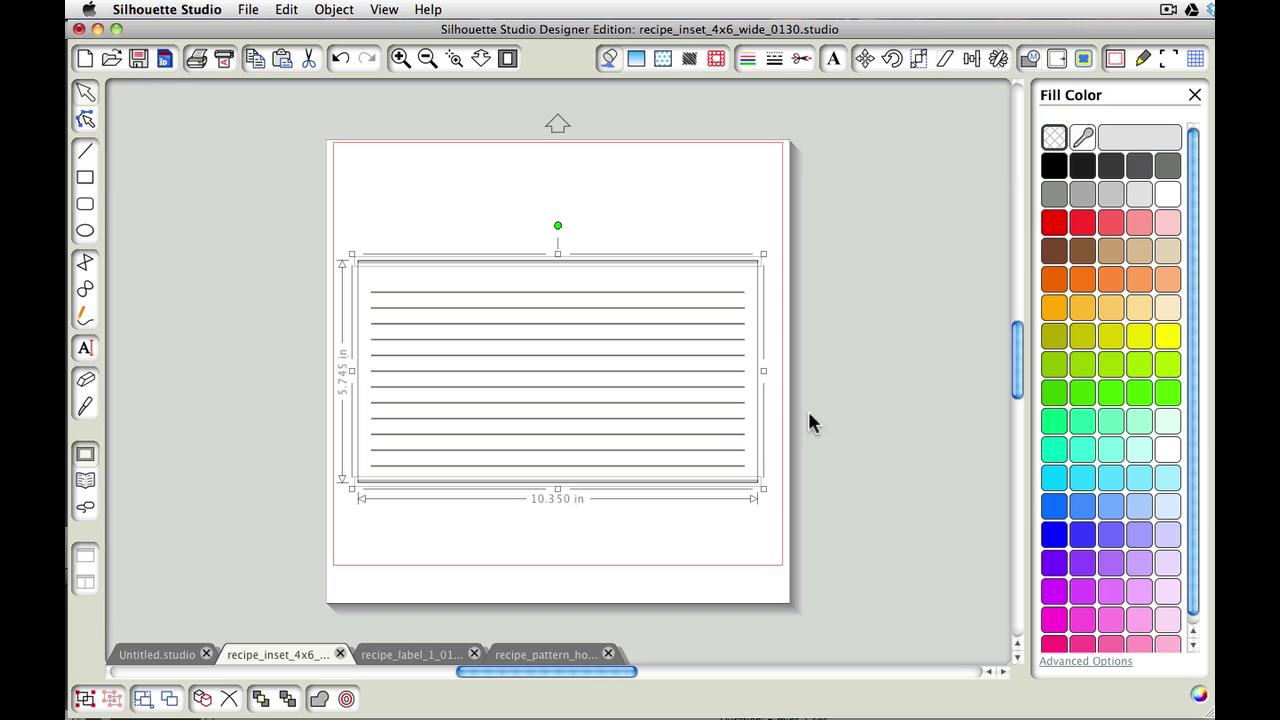
{"action": "left_click", "coordinate": [1056, 167]}
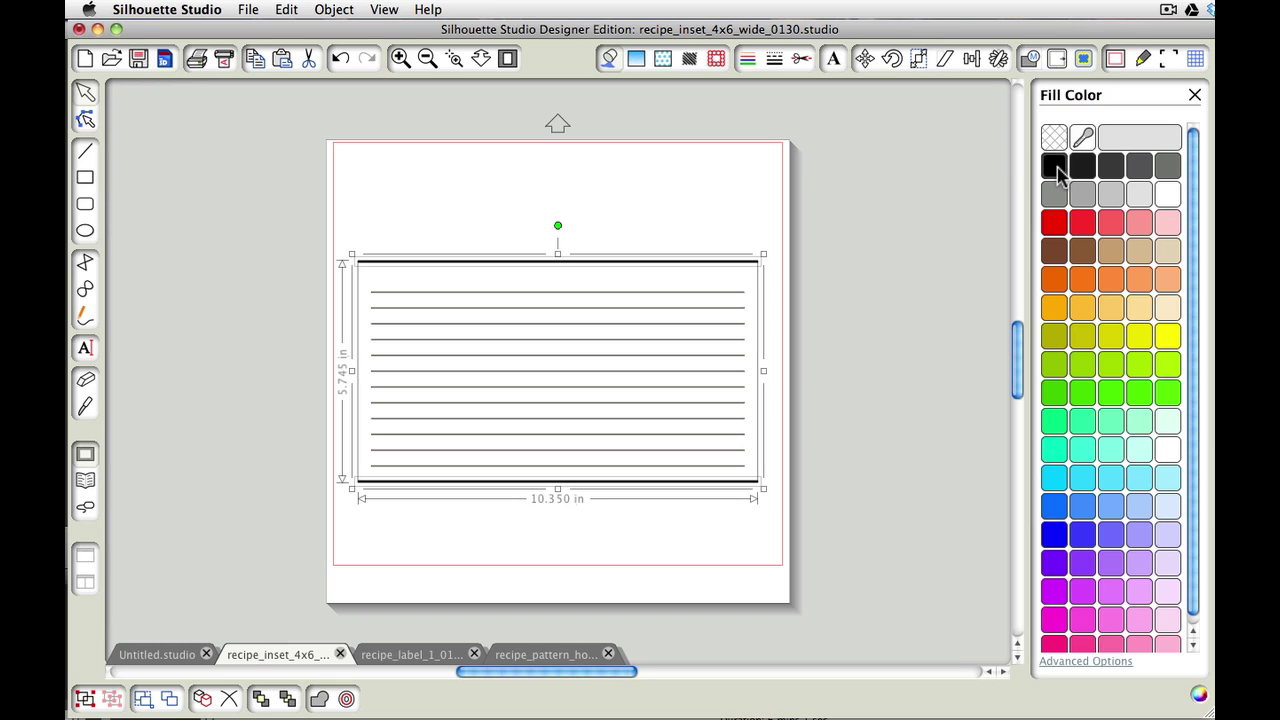
{"action": "left_click", "coordinate": [720, 300]}
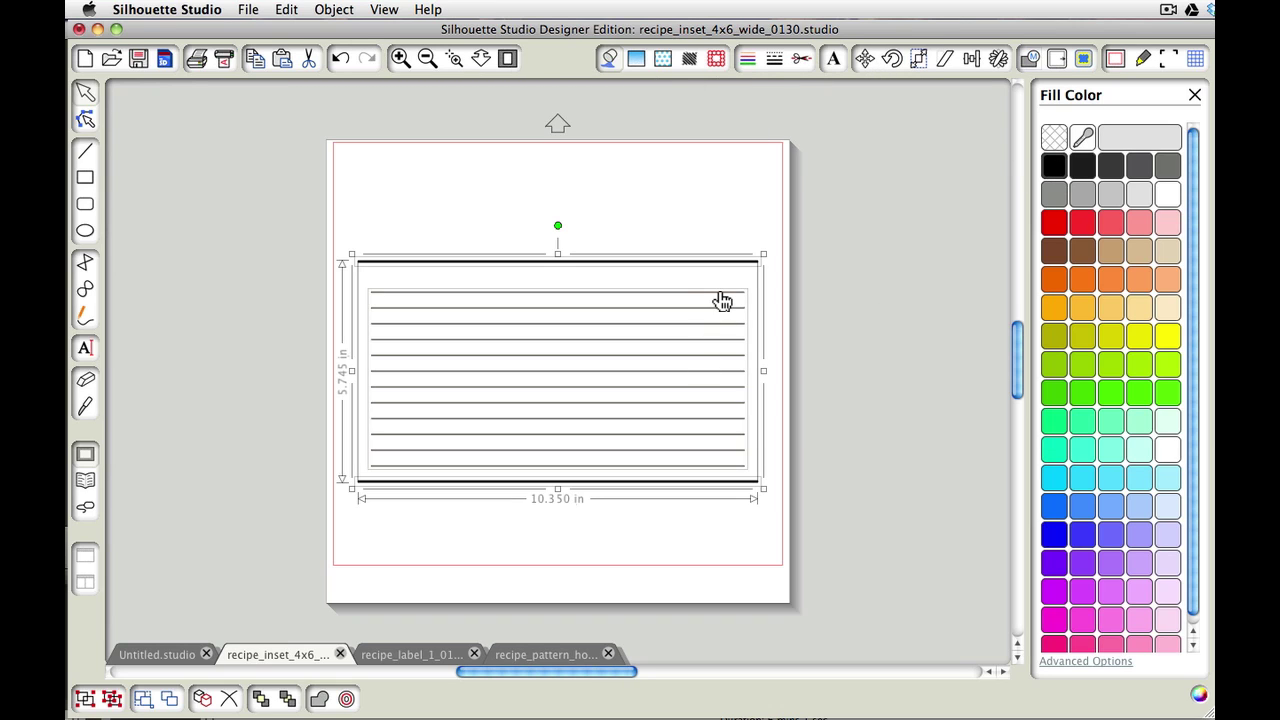
Give the ruled lines a light tan line colour and No Cut style, then bring up Page Settings
{"action": "left_click", "coordinate": [749, 59]}
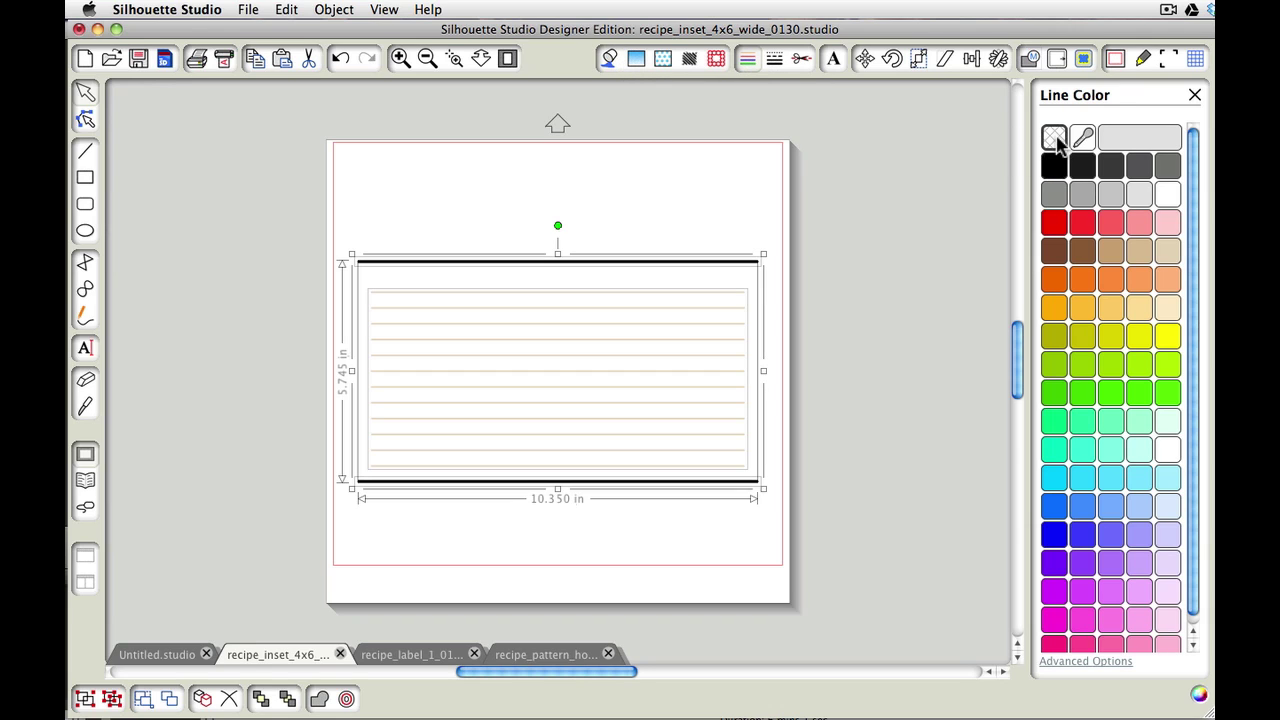
{"action": "left_click", "coordinate": [802, 60]}
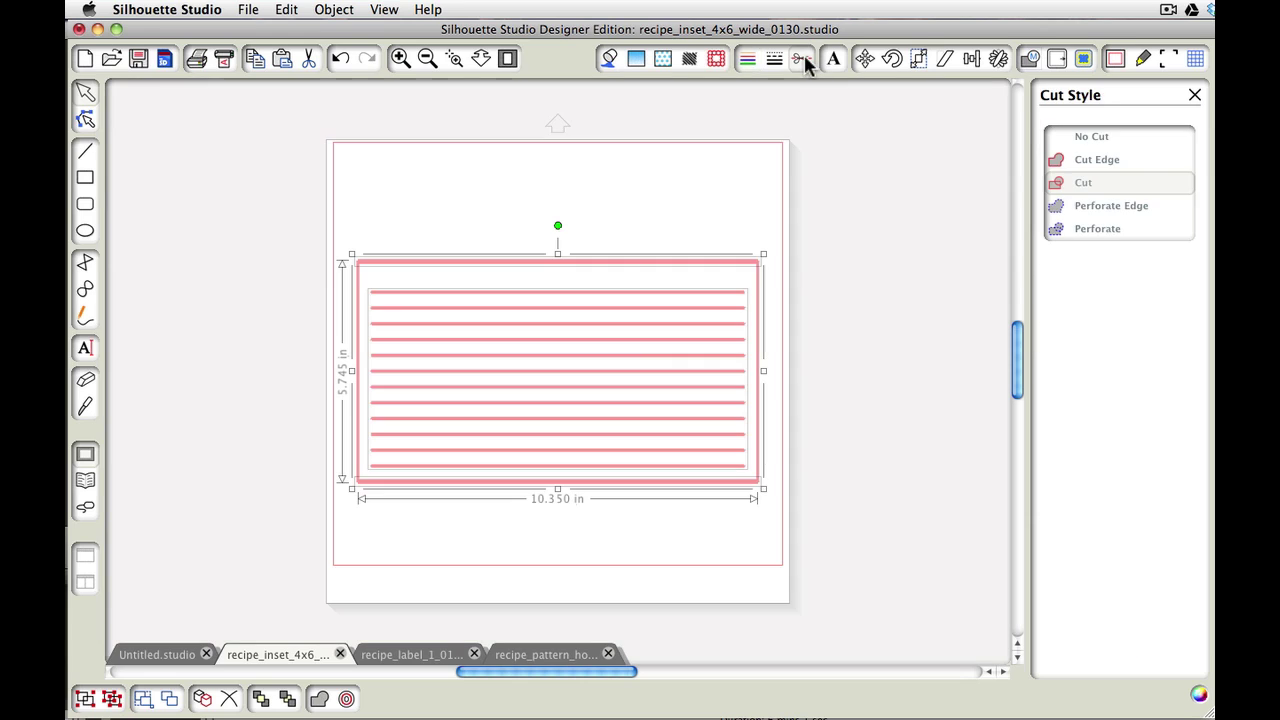
{"action": "left_click", "coordinate": [1128, 138]}
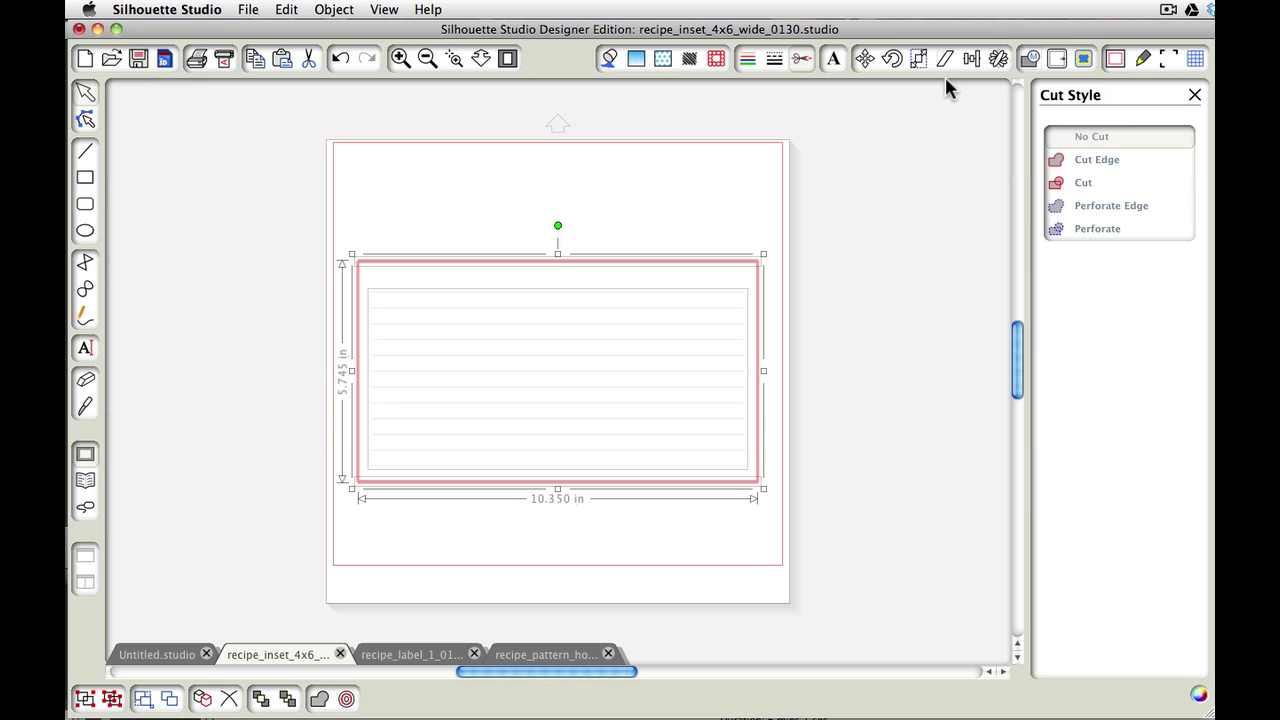
{"action": "left_click", "coordinate": [1115, 58]}
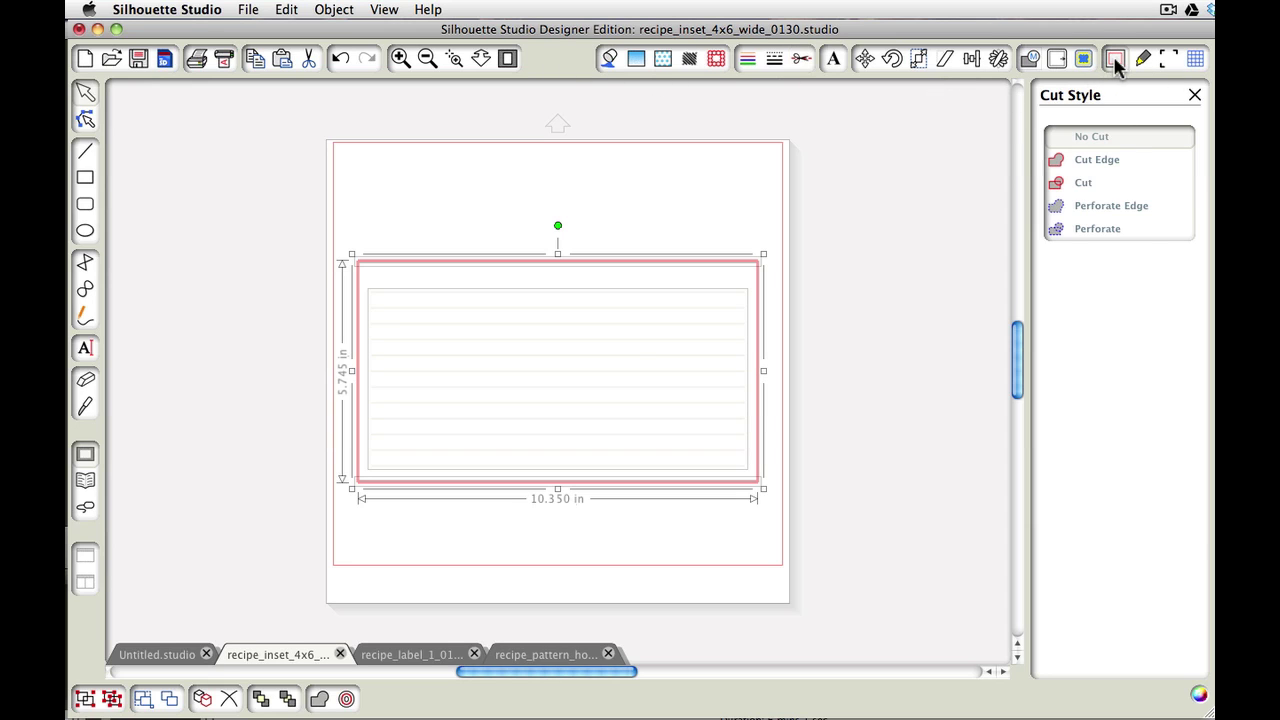
{"action": "left_click", "coordinate": [785, 195]}
Try a light cream fill on the card, switch it to white, and reselect the whole card
{"action": "left_click", "coordinate": [755, 310]}
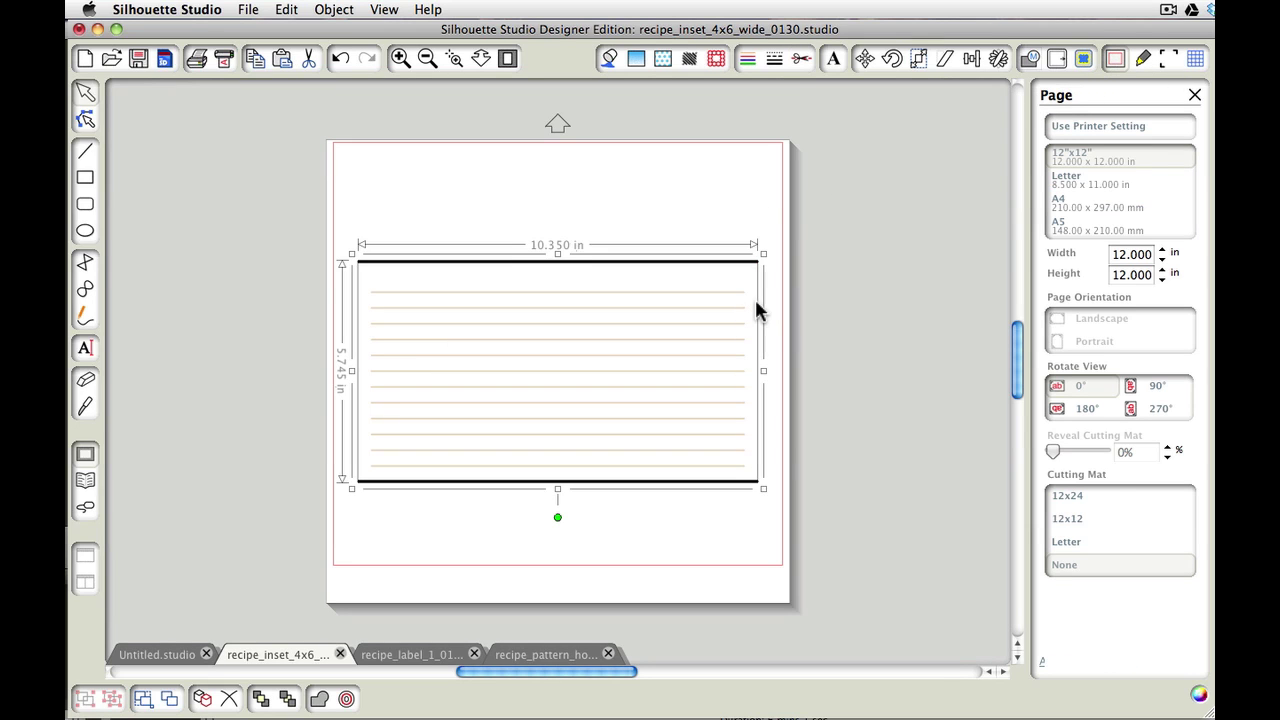
{"action": "left_click", "coordinate": [606, 58]}
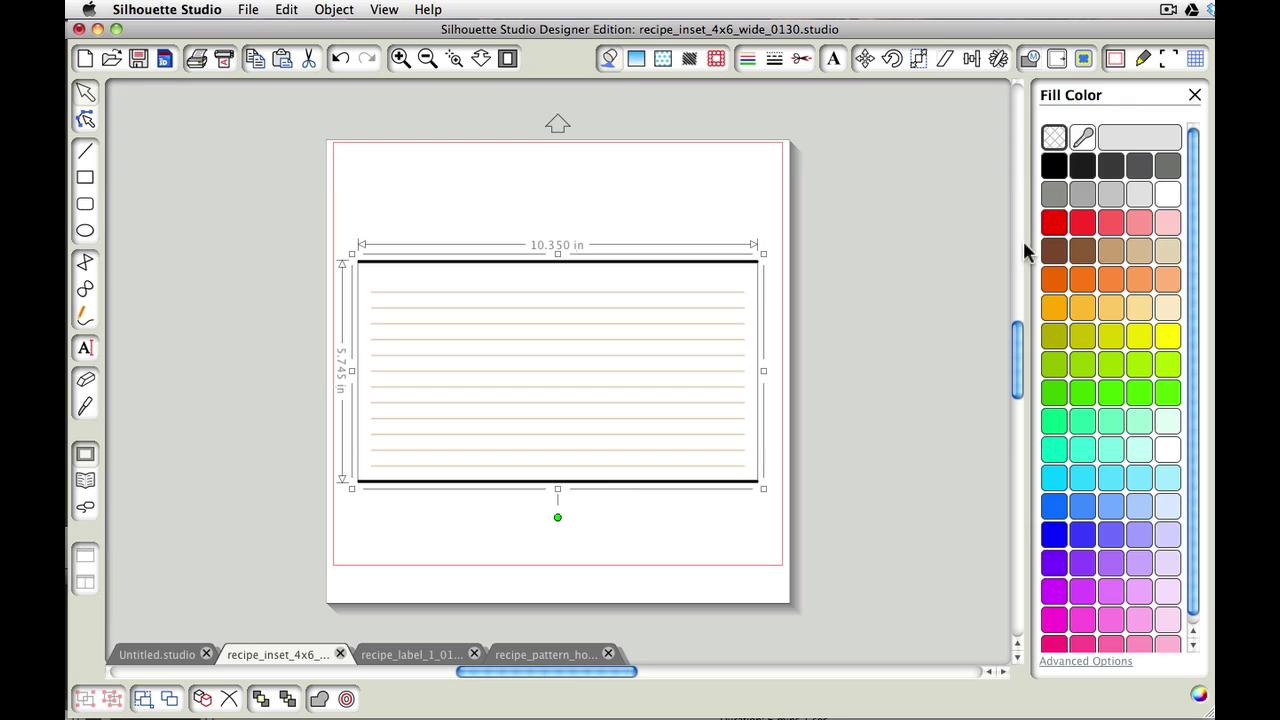
{"action": "left_click", "coordinate": [1168, 308]}
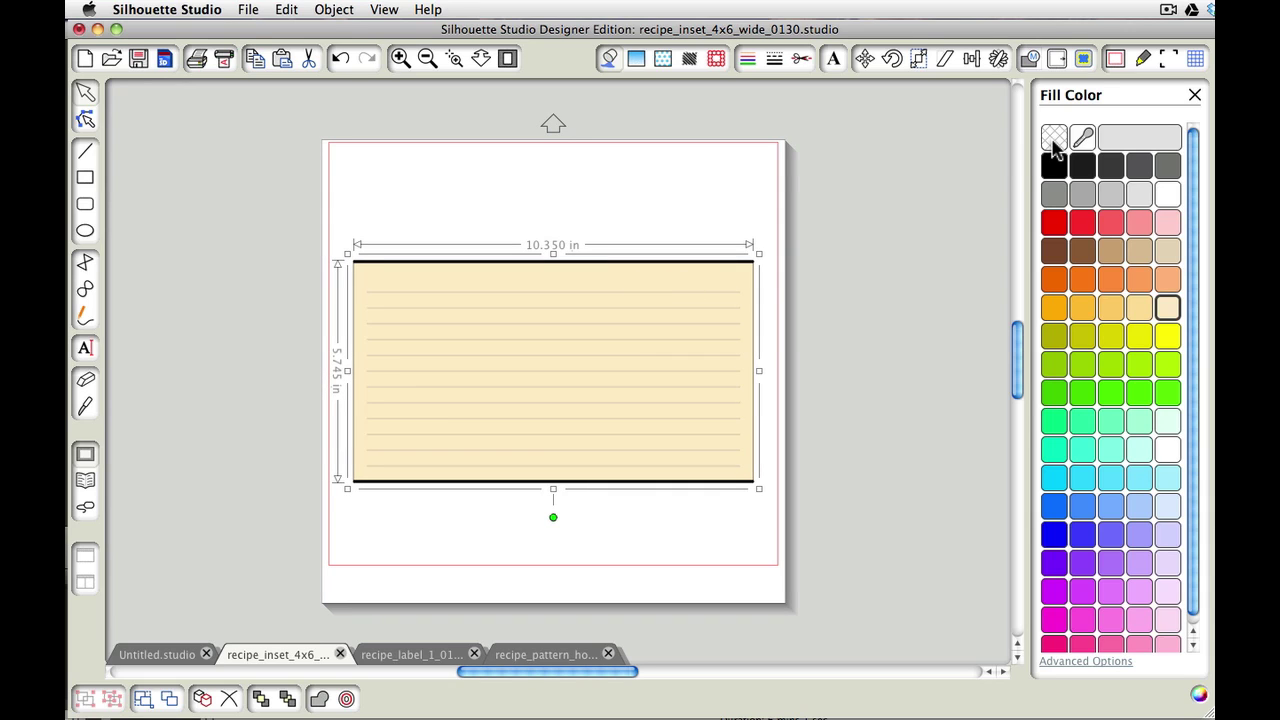
{"action": "left_click", "coordinate": [1167, 194]}
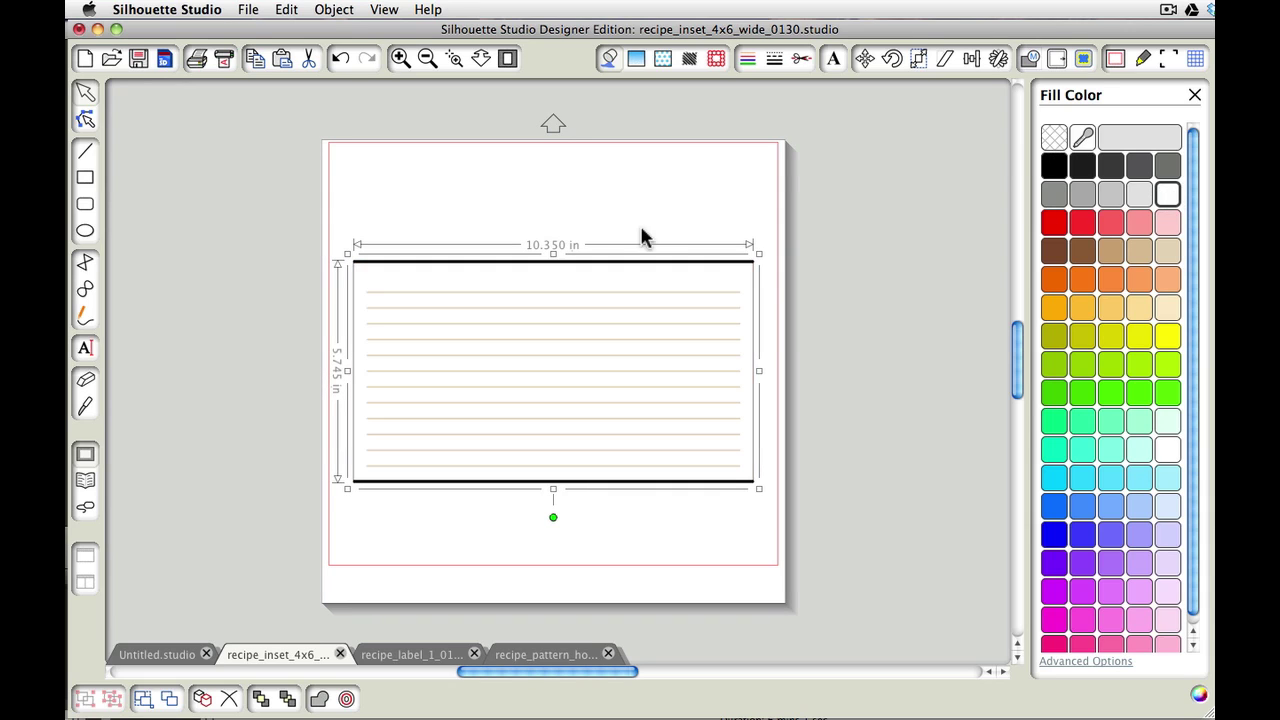
{"action": "left_click", "coordinate": [638, 226]}
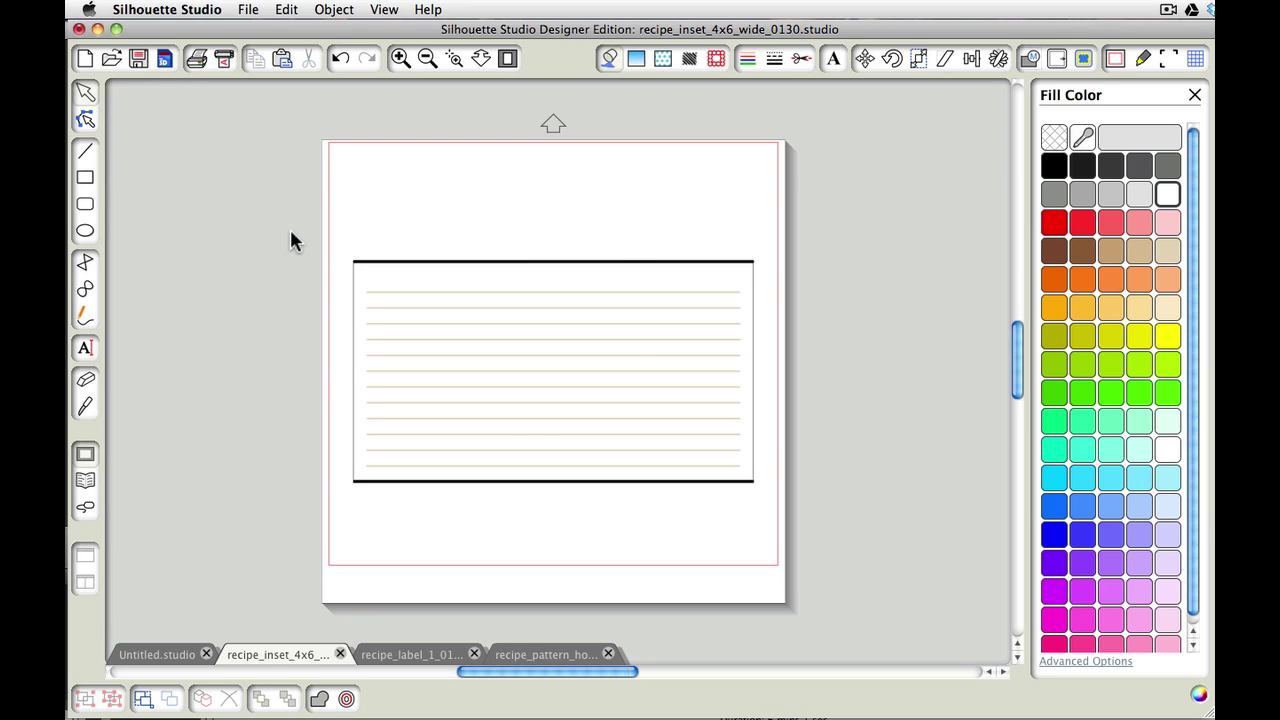
{"action": "left_click_drag", "start_coordinate": [291, 233], "coordinate": [818, 541]}
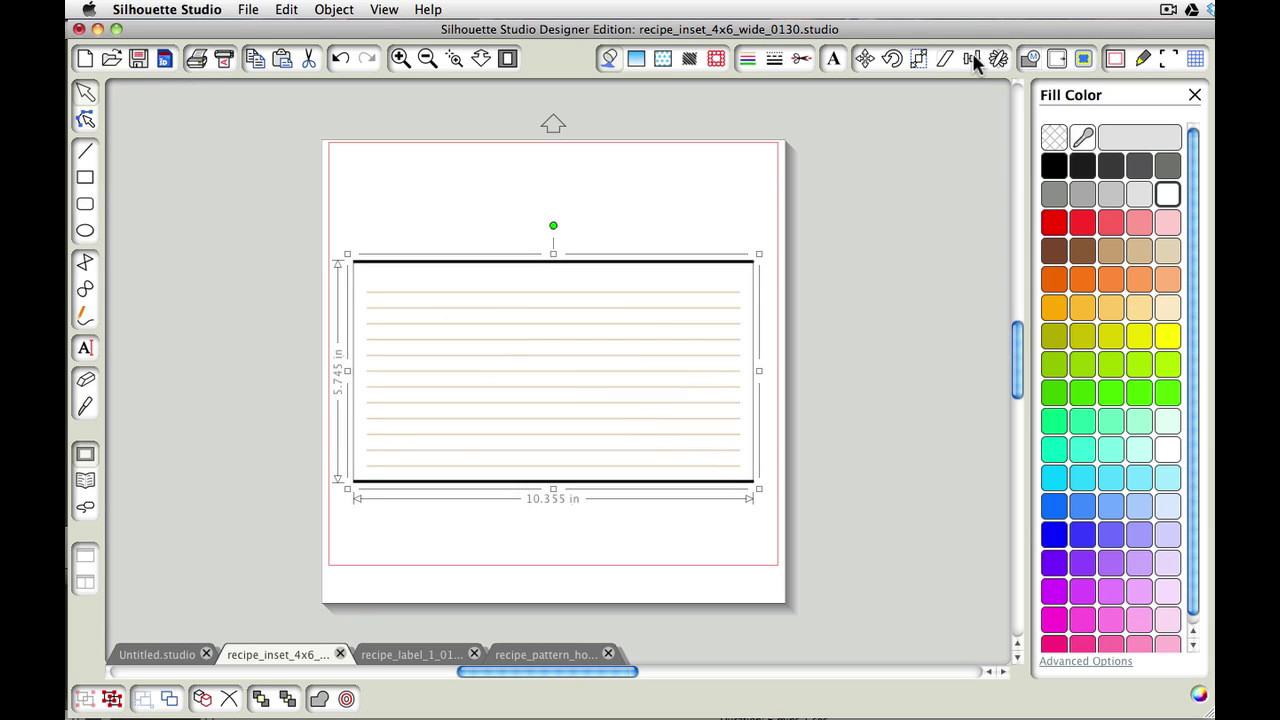
Scale the inset to width 6 in with Lock Aspect Ratio, giving 6 x 3.330 in
{"action": "left_click", "coordinate": [918, 60]}
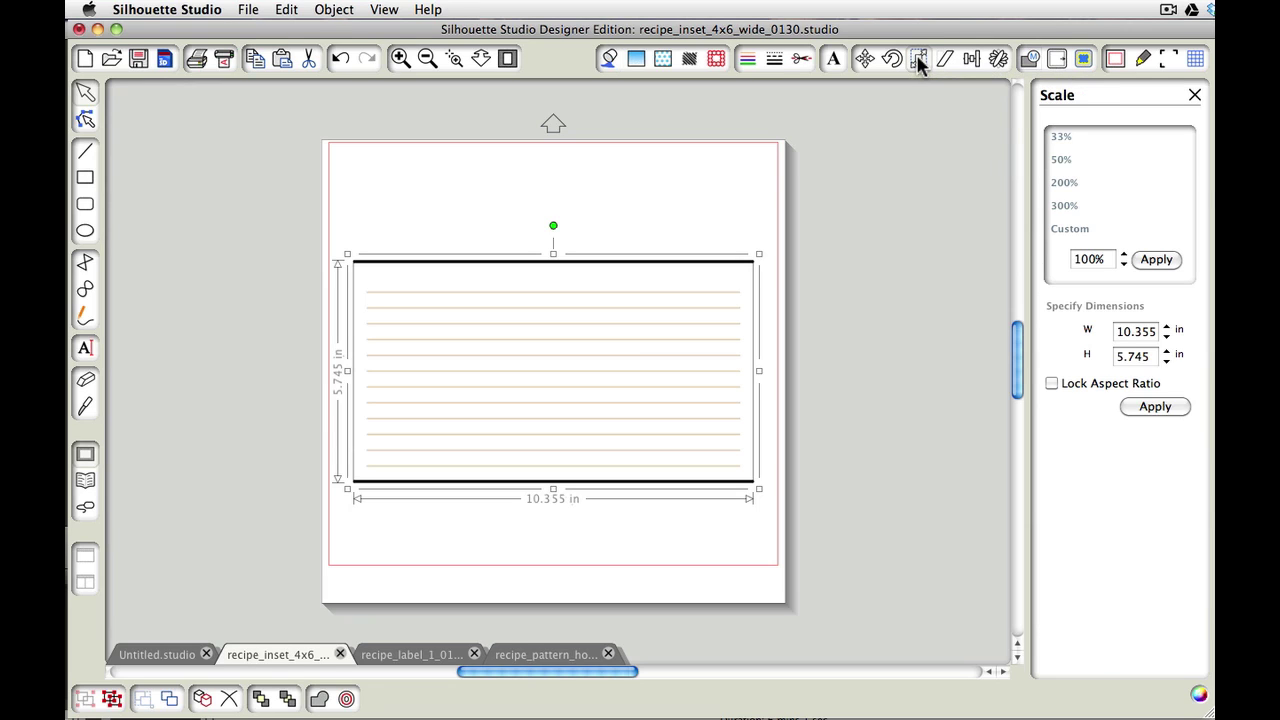
{"action": "double_click", "coordinate": [1128, 336]}
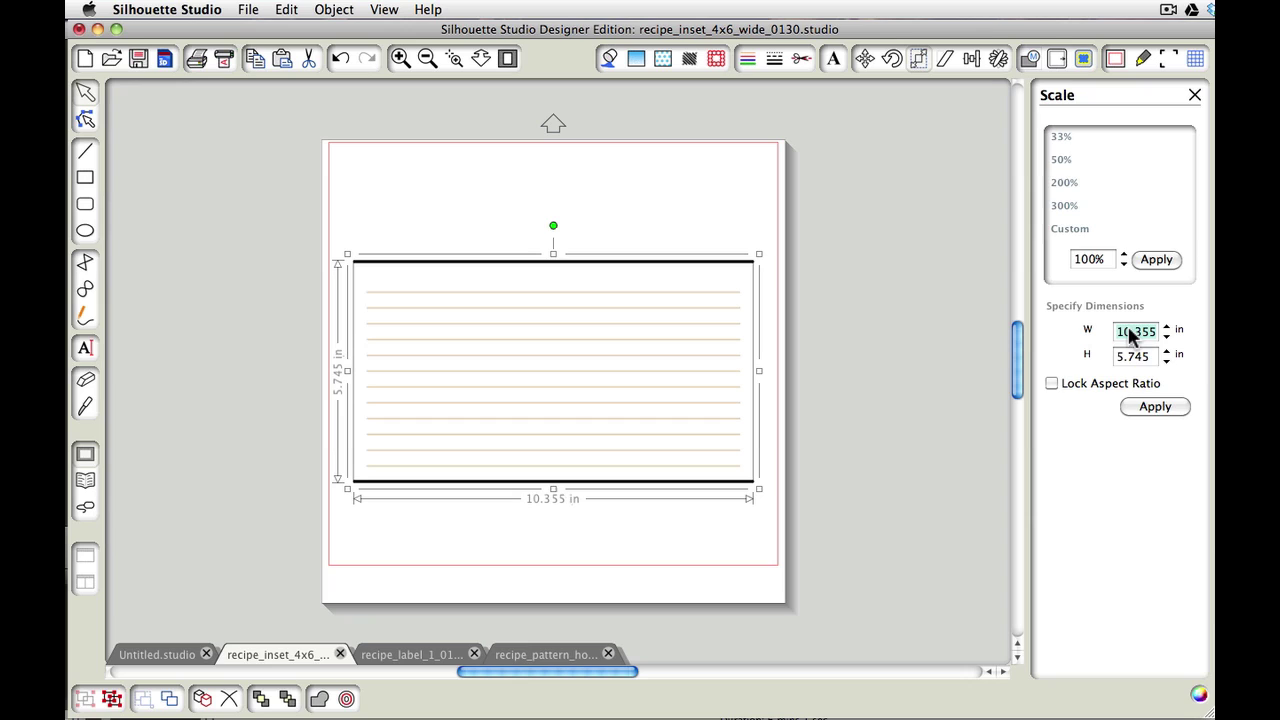
{"action": "type", "text": "6"}
{"action": "left_click", "coordinate": [1051, 384]}
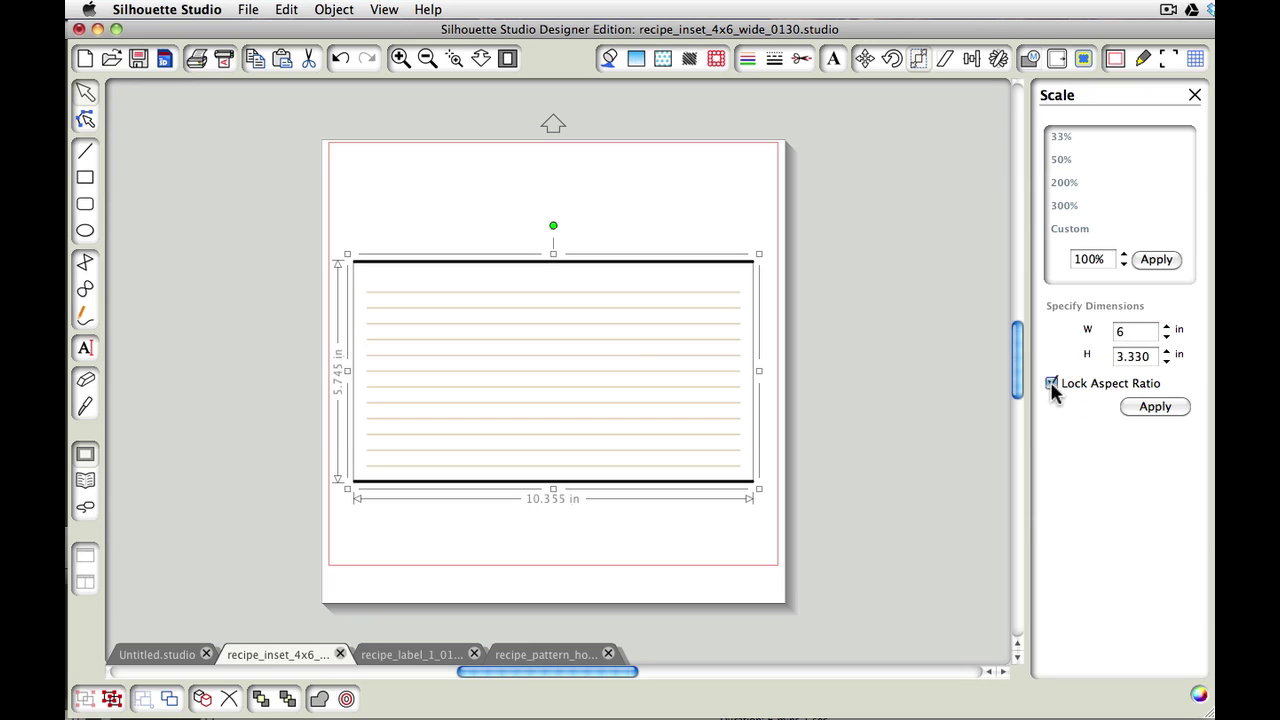
{"action": "left_click", "coordinate": [1155, 407]}
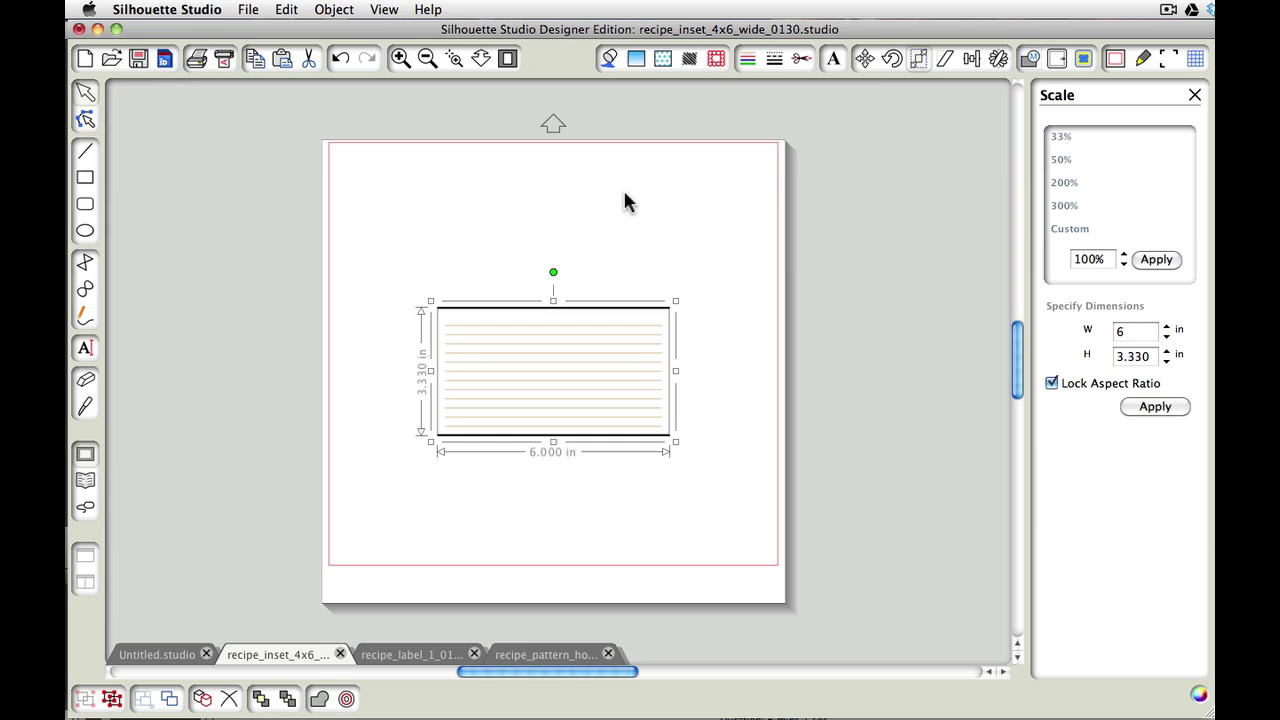
Save the inset as recipe_inset_4x6_wide_0130 from the enlarged Save As sheet
{"action": "key", "text": "super+shift+s"}
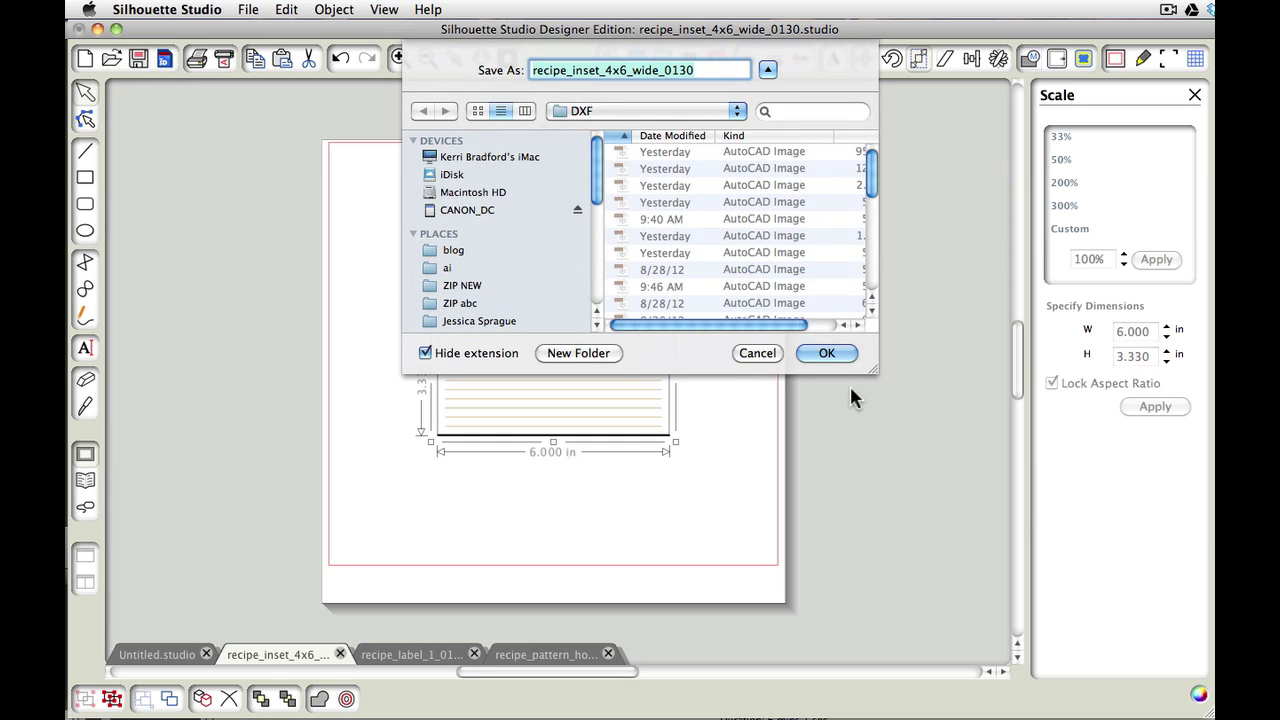
{"action": "left_click_drag", "start_coordinate": [872, 368], "coordinate": [958, 408]}
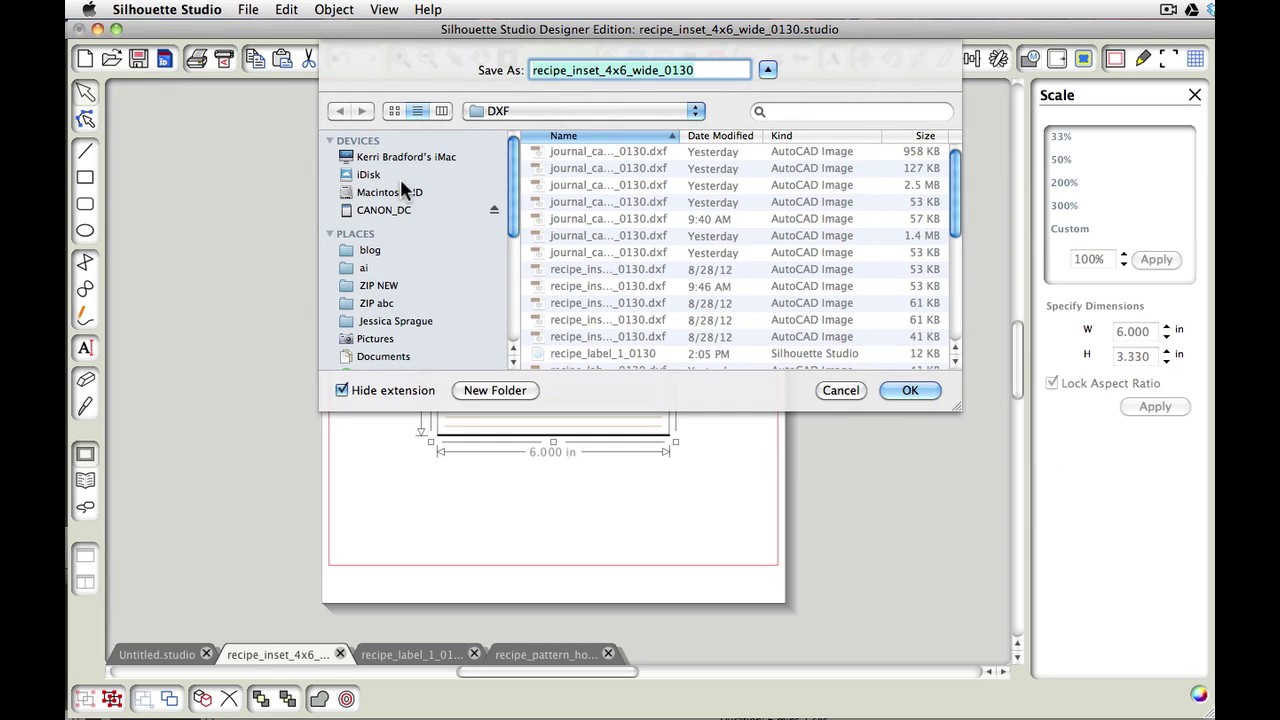
{"action": "left_click", "coordinate": [910, 391]}
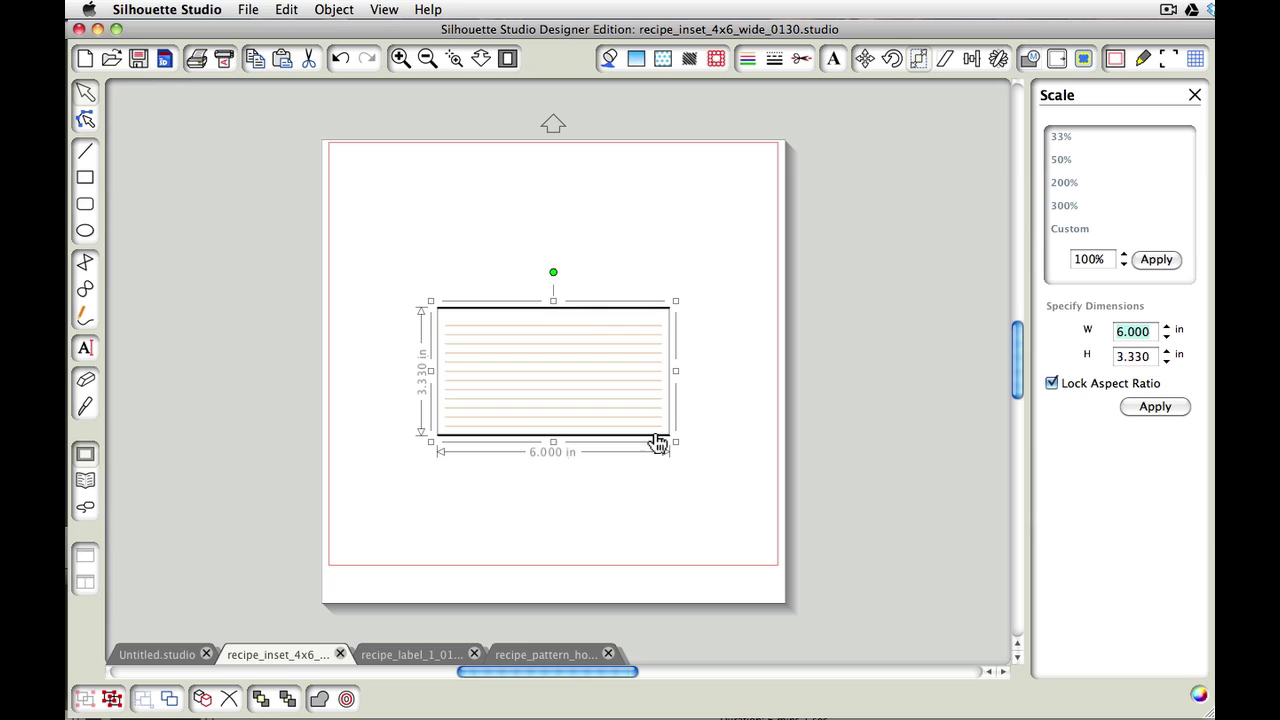
Copy the resized lined inset and switch to the recipe_pattern_houndstooth_4x6_0130 document
{"action": "key", "text": "super+c"}
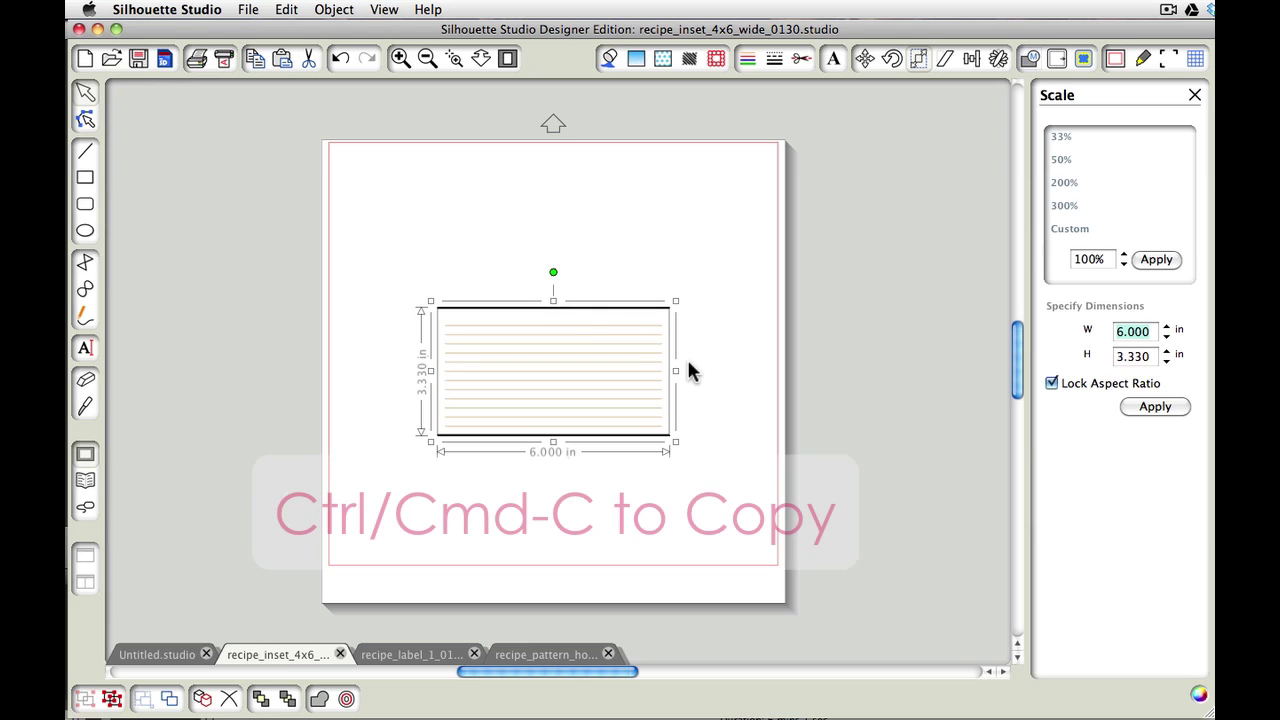
{"action": "right_click", "coordinate": [648, 347]}
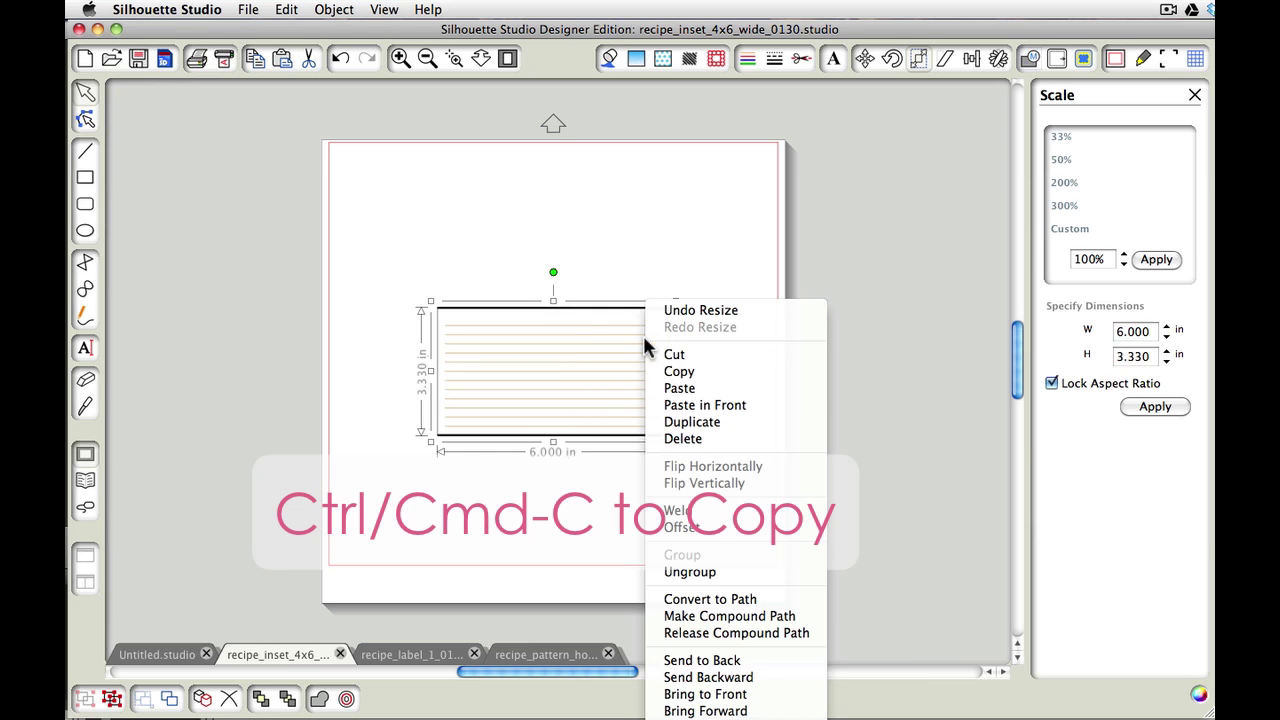
{"action": "left_click", "coordinate": [727, 371]}
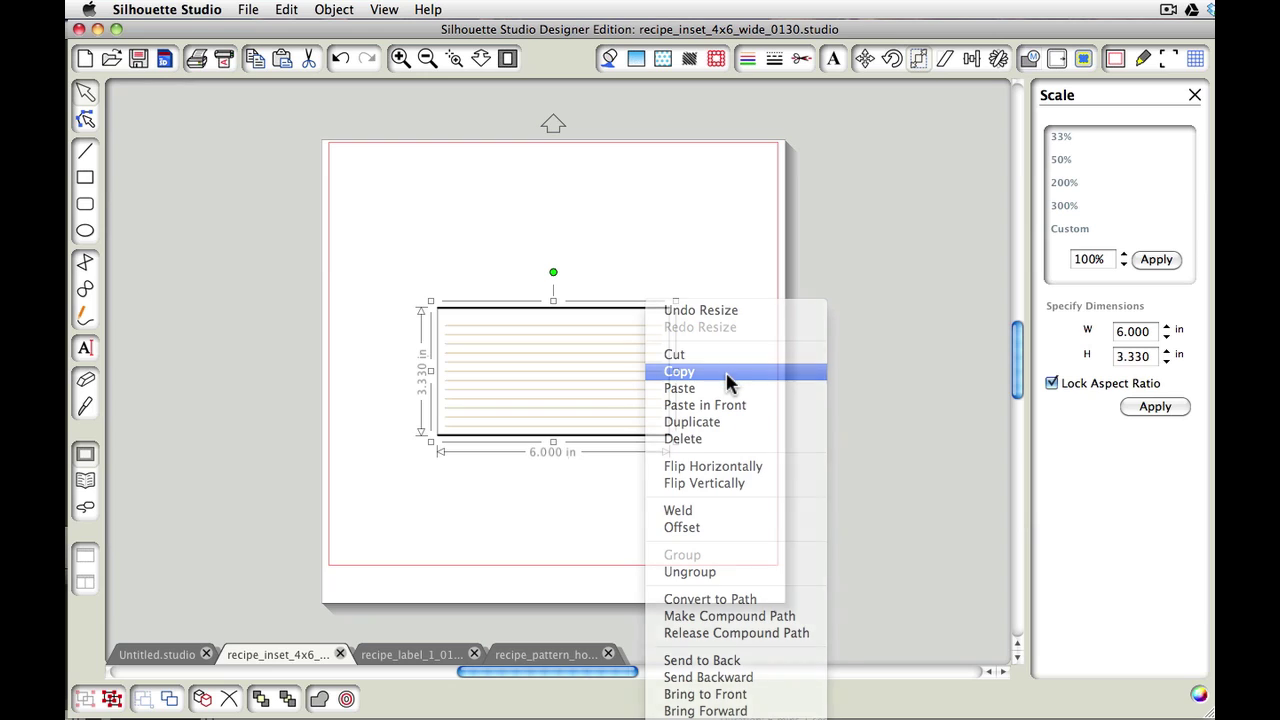
{"action": "left_click", "coordinate": [557, 654]}
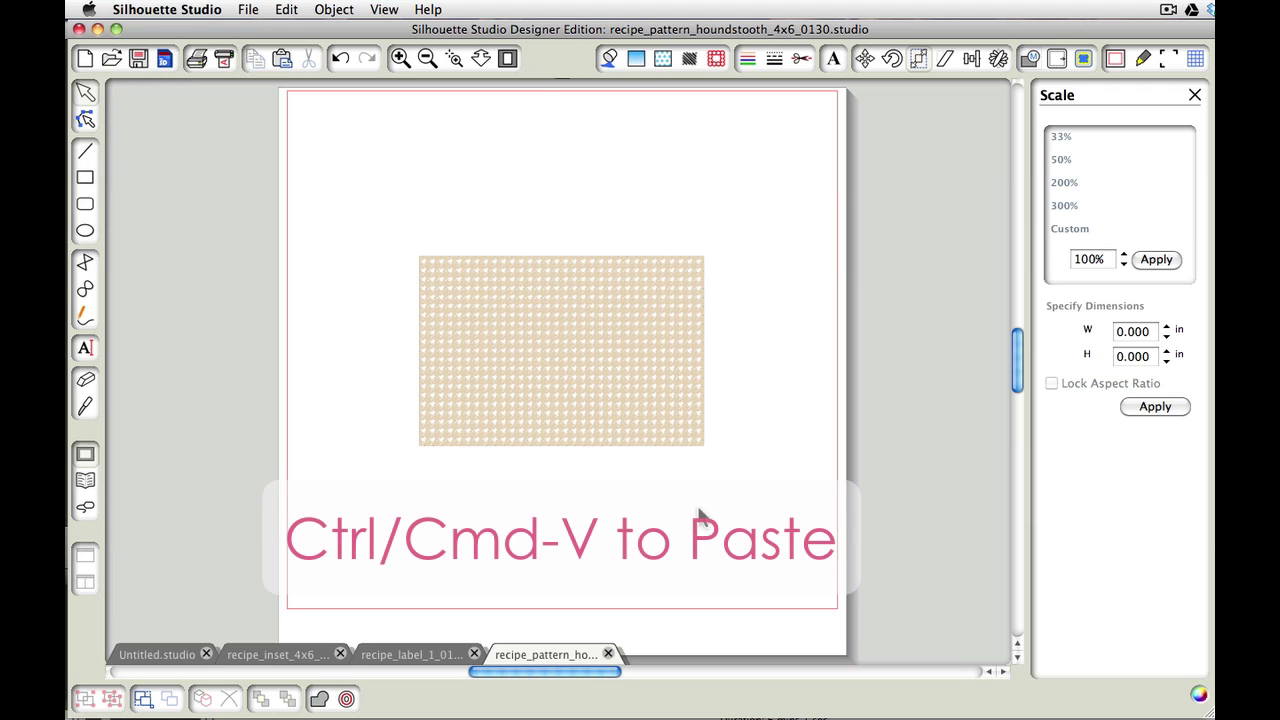
Paste the inset onto the houndstooth block and centre the two with Align Center
{"action": "key", "text": "super+v"}
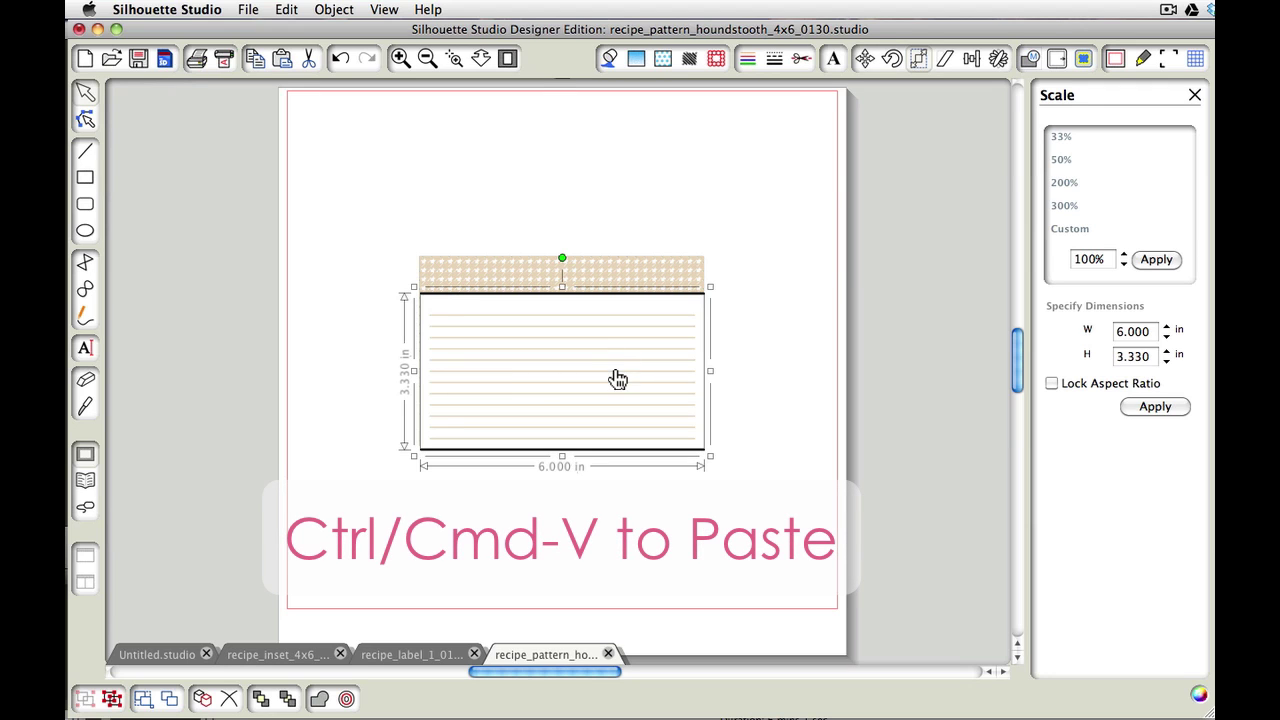
{"action": "left_click_drag", "start_coordinate": [617, 369], "coordinate": [614, 363]}
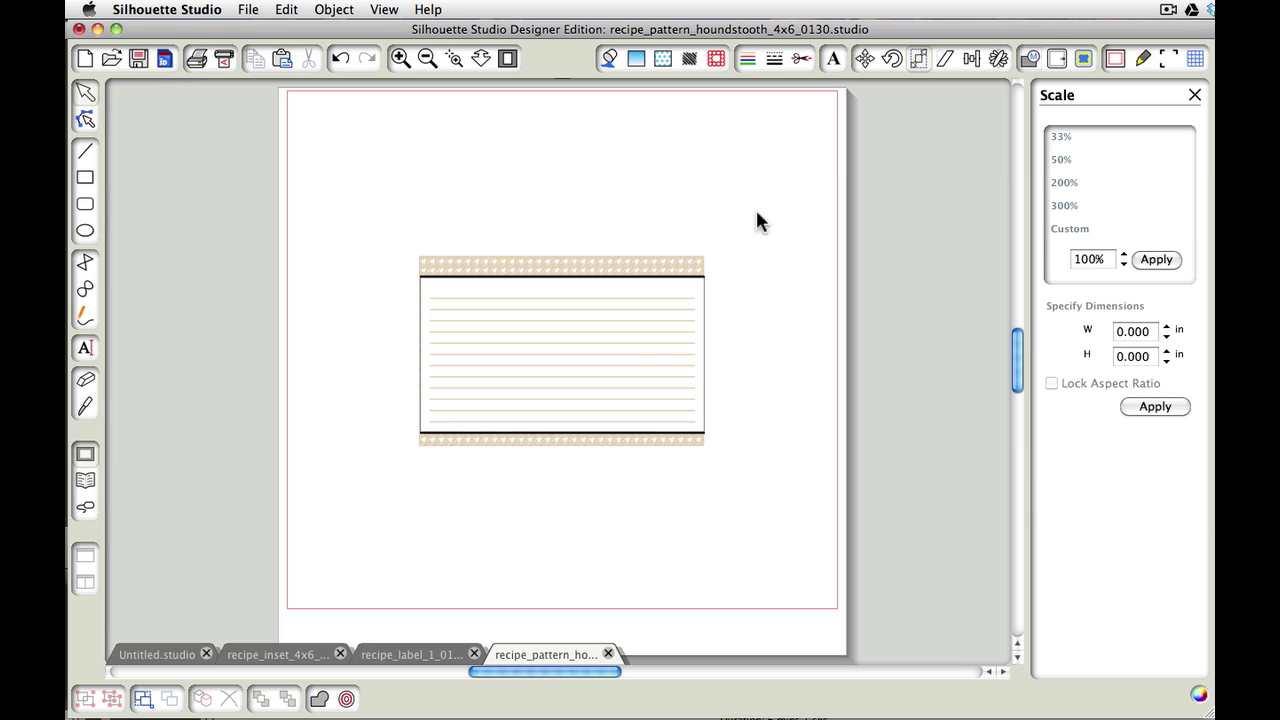
{"action": "left_click_drag", "start_coordinate": [755, 207], "coordinate": [387, 489]}
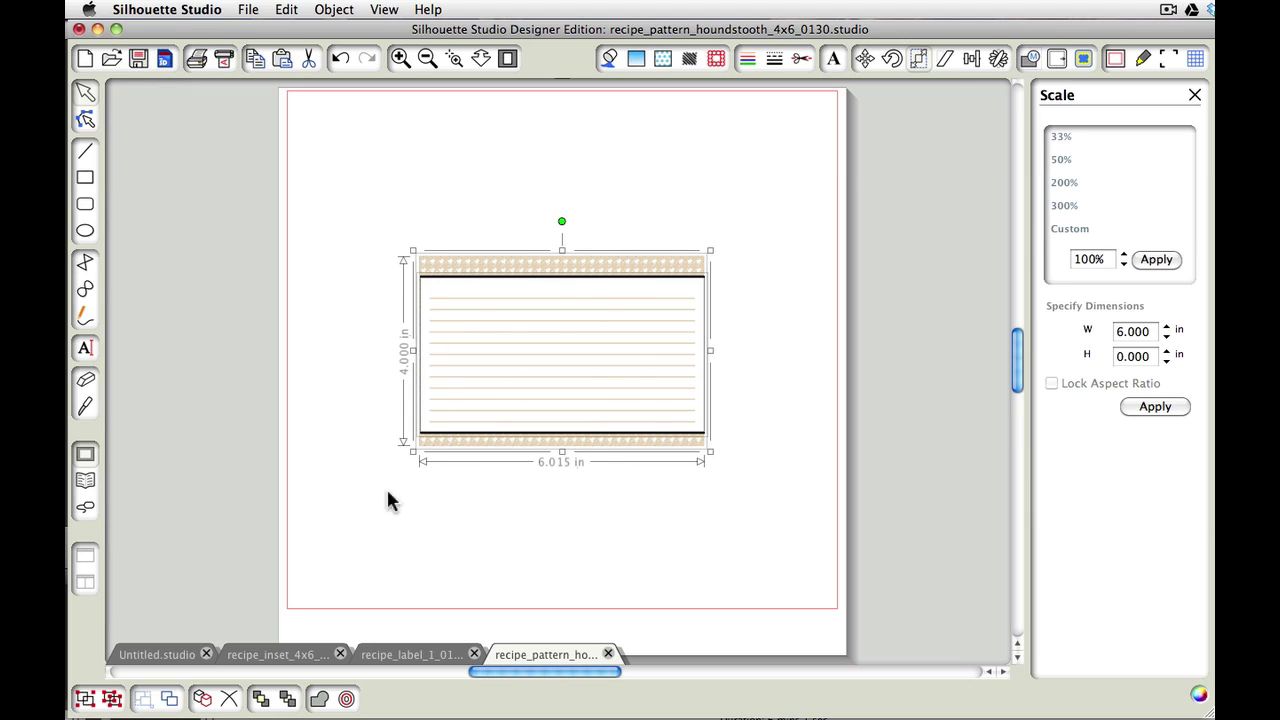
{"action": "left_click", "coordinate": [970, 60]}
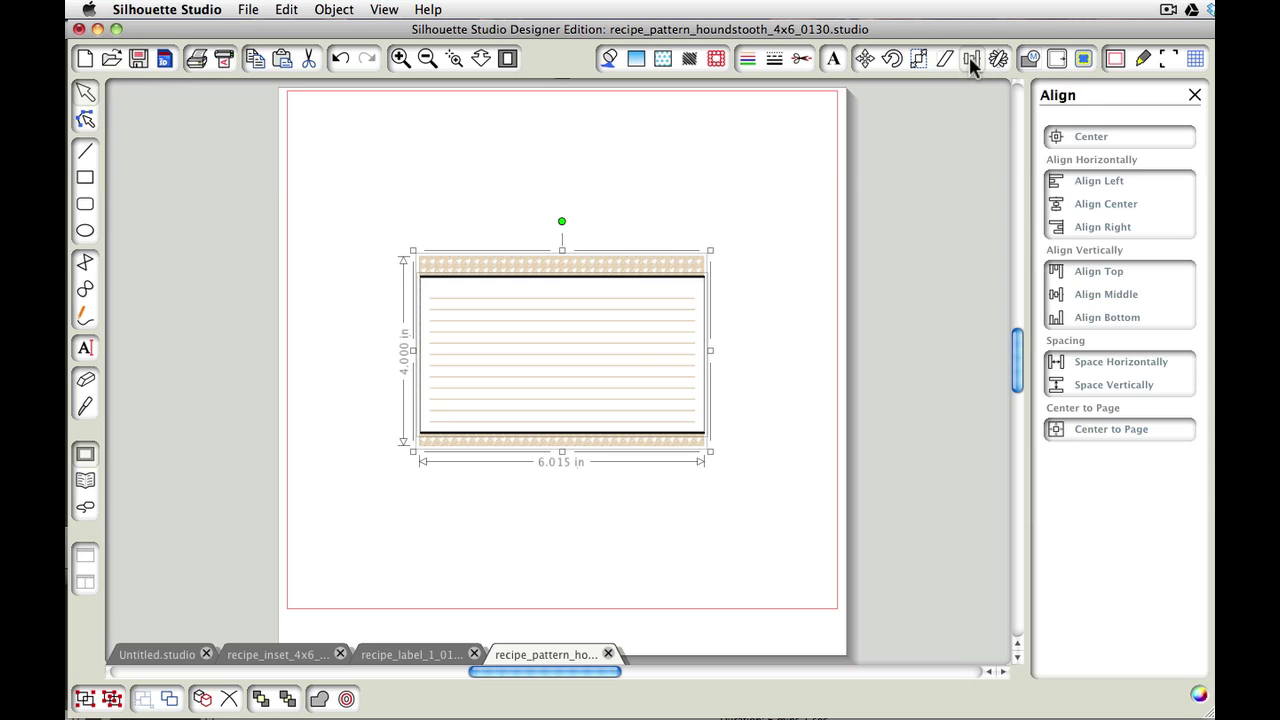
{"action": "left_click", "coordinate": [1086, 137]}
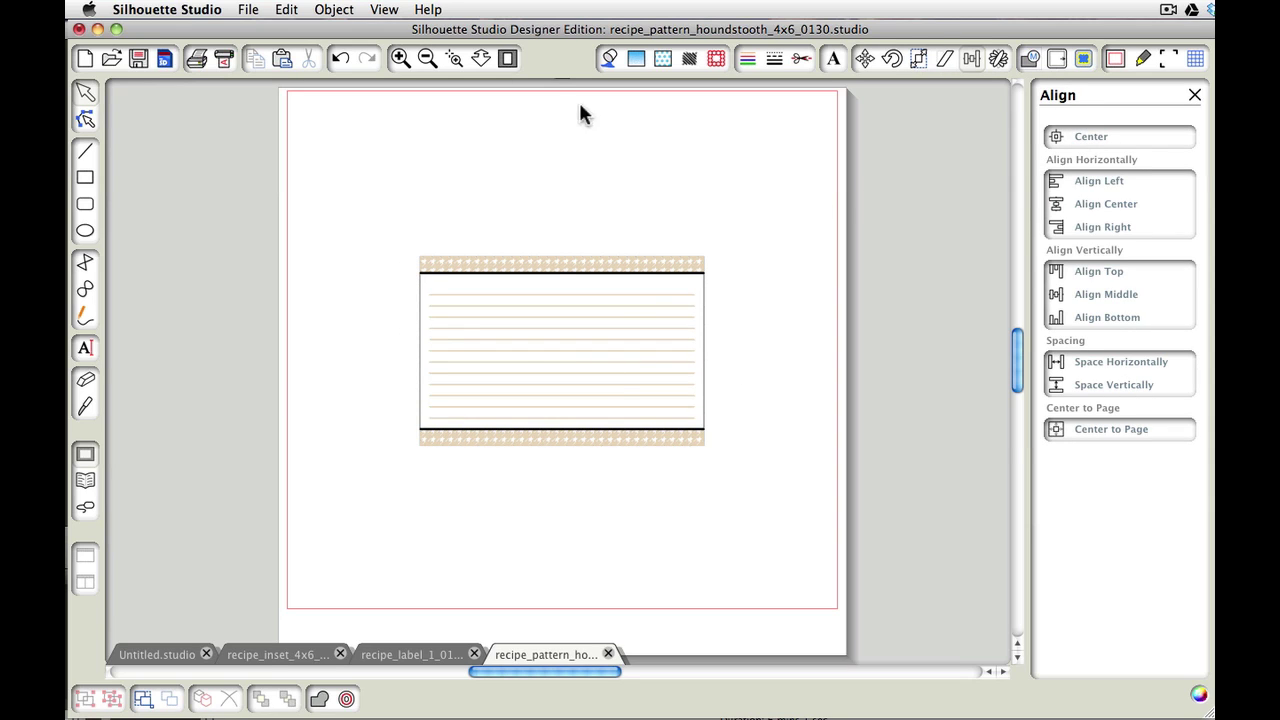
In the recipe_label_1 document, marquee-select the banner label parts and group them
{"action": "left_click", "coordinate": [408, 654]}
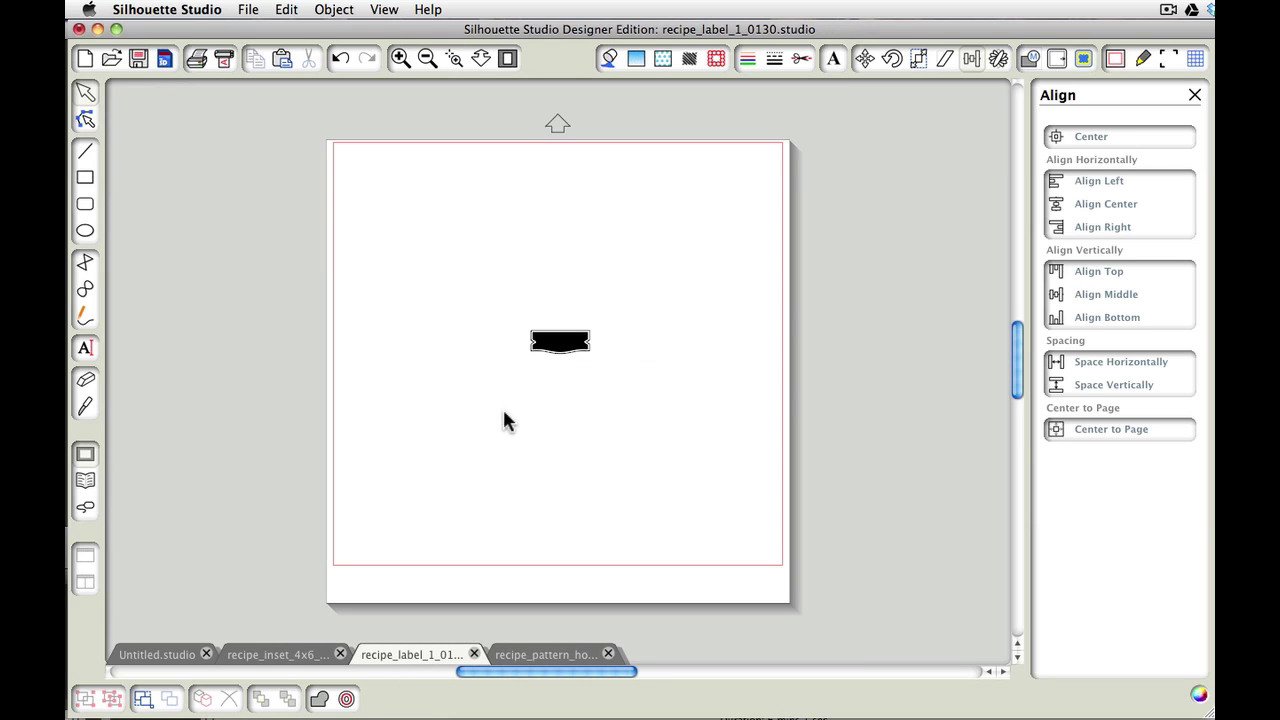
{"action": "left_click_drag", "start_coordinate": [566, 360], "coordinate": [634, 384]}
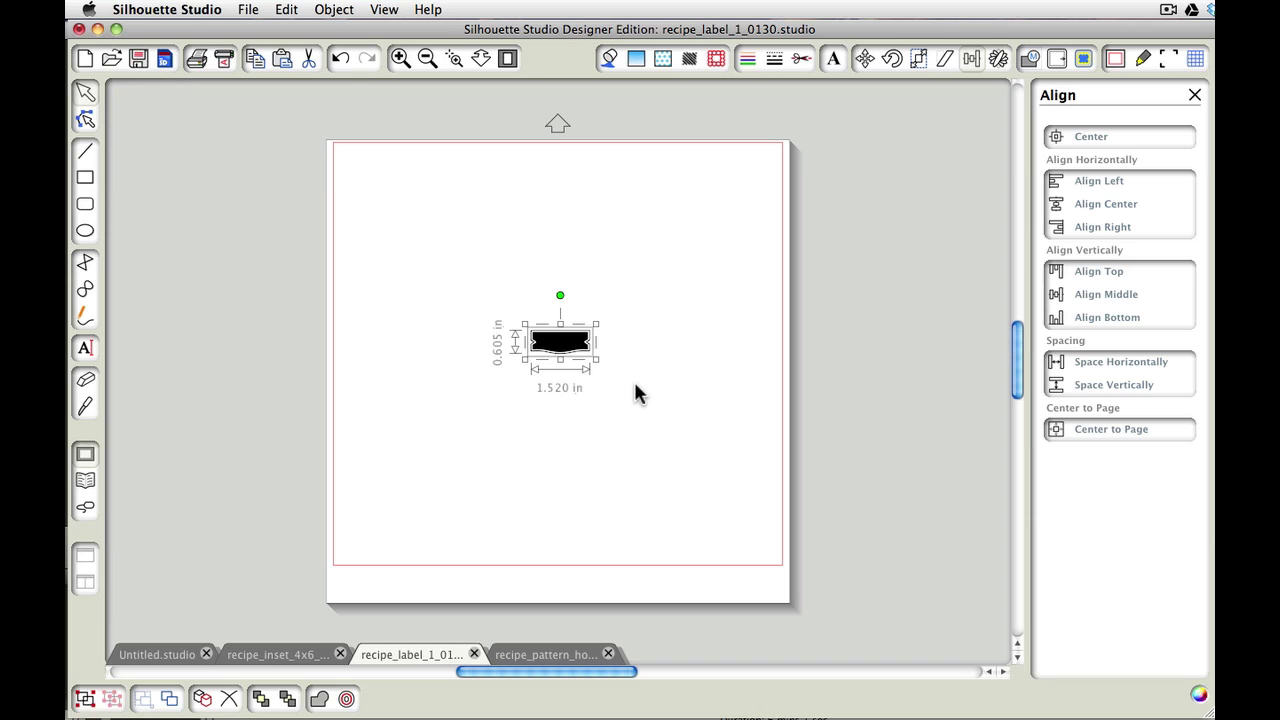
{"action": "key", "text": "super+g"}
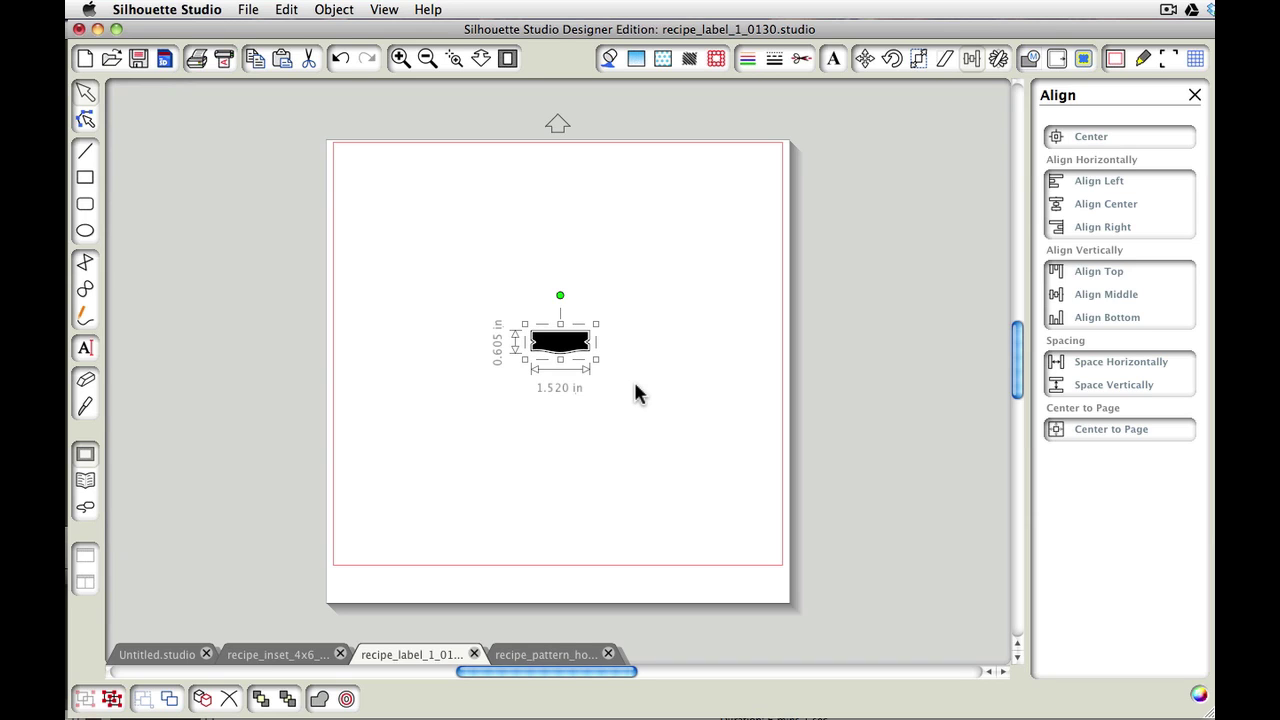
Paste the black banner label onto the houndstooth card's top border near the right
{"action": "left_click", "coordinate": [545, 654]}
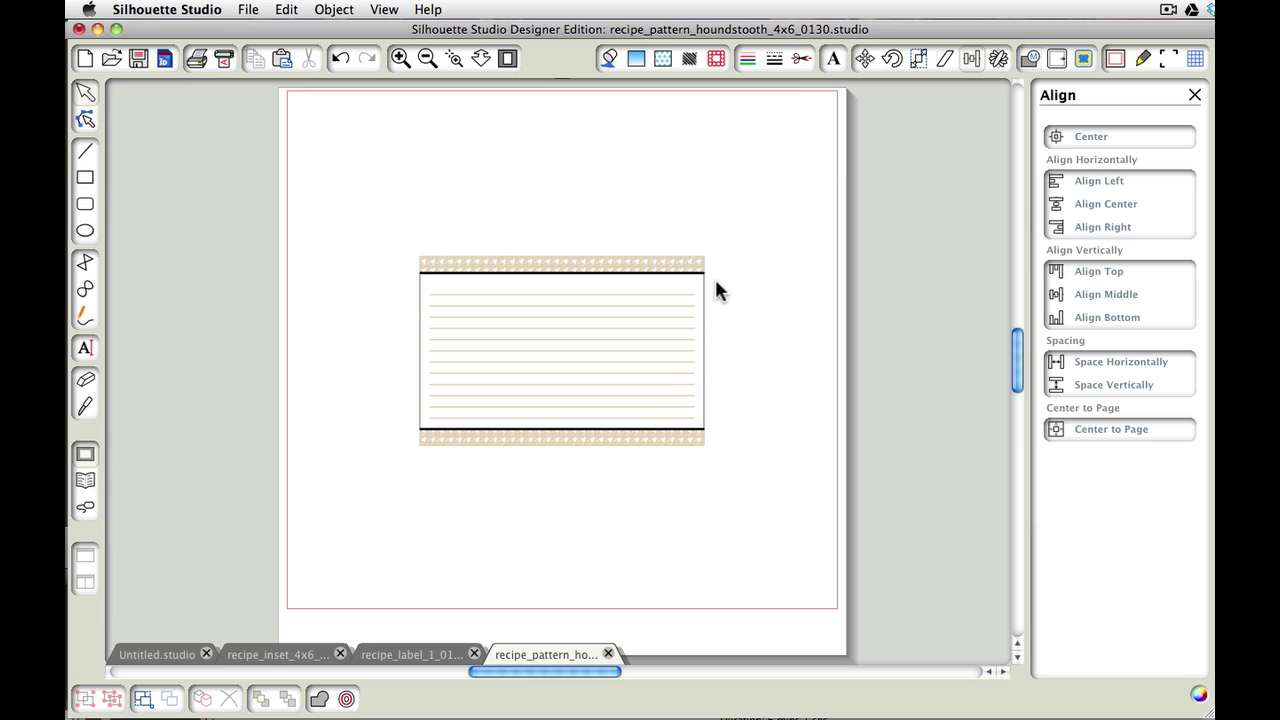
{"action": "key", "text": "super+v"}
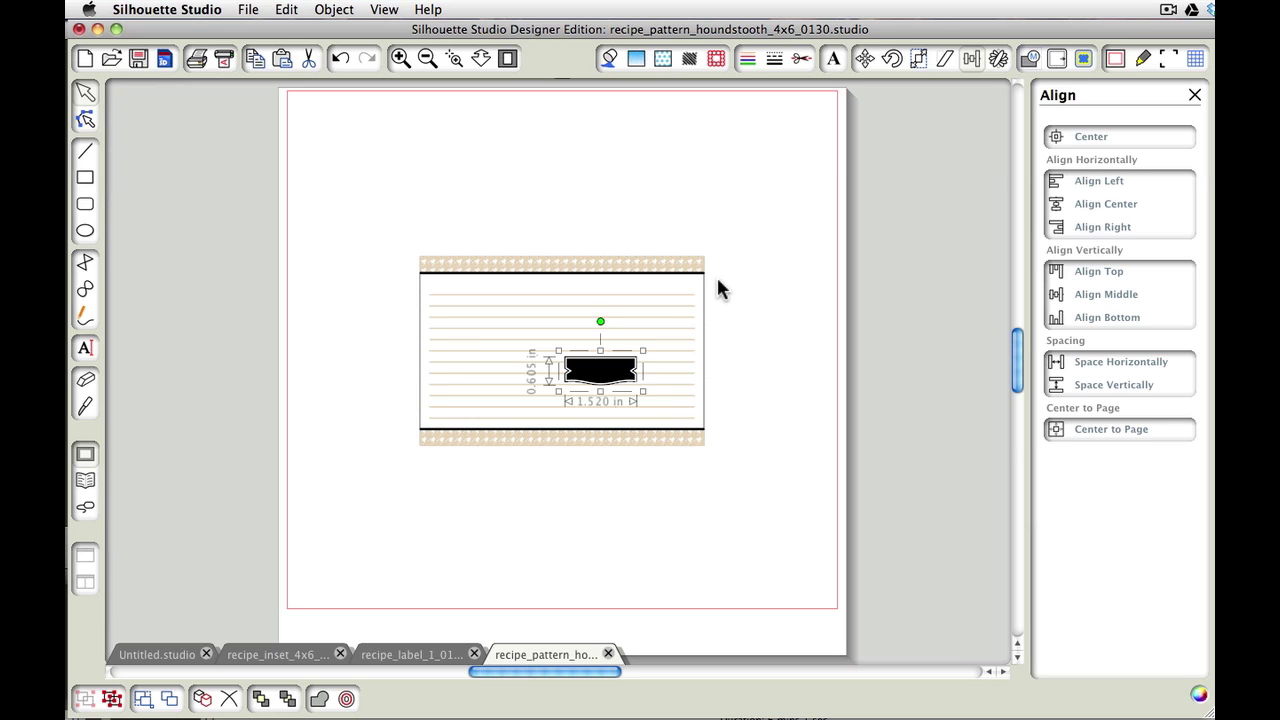
{"action": "left_click_drag", "start_coordinate": [614, 380], "coordinate": [660, 287]}
{"action": "right_click", "coordinate": [623, 368]}
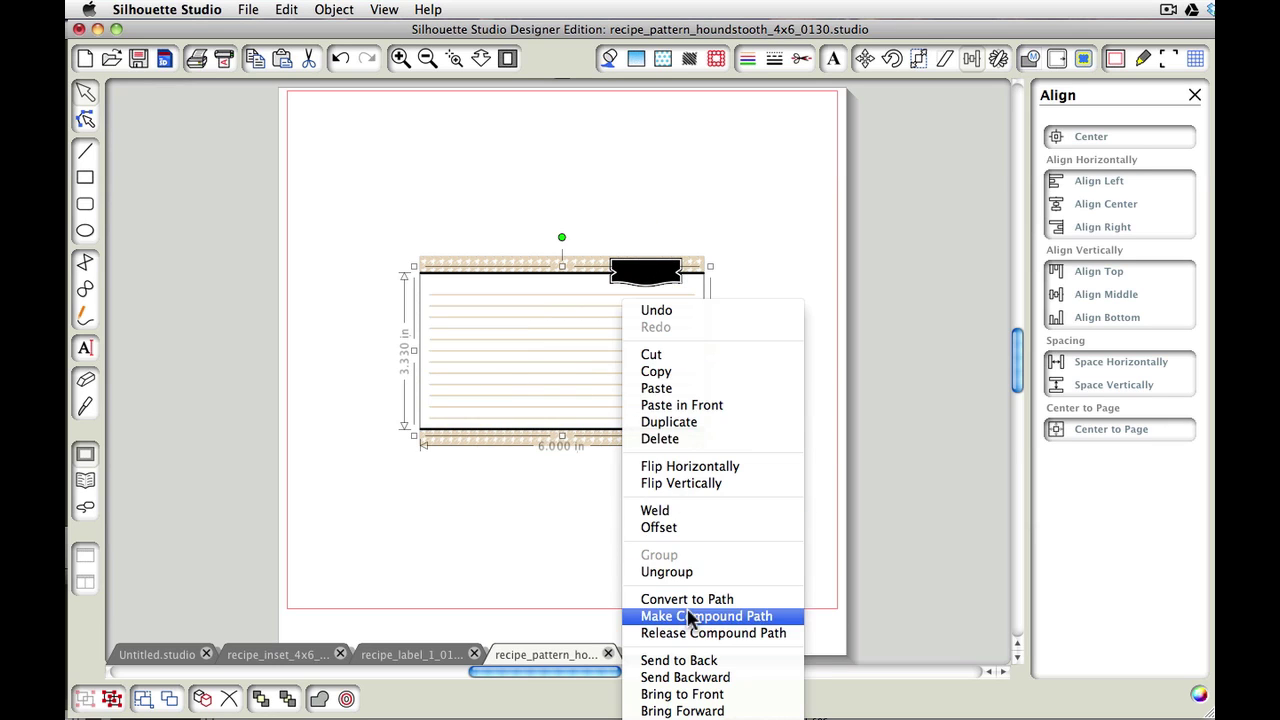
{"action": "left_click", "coordinate": [737, 232]}
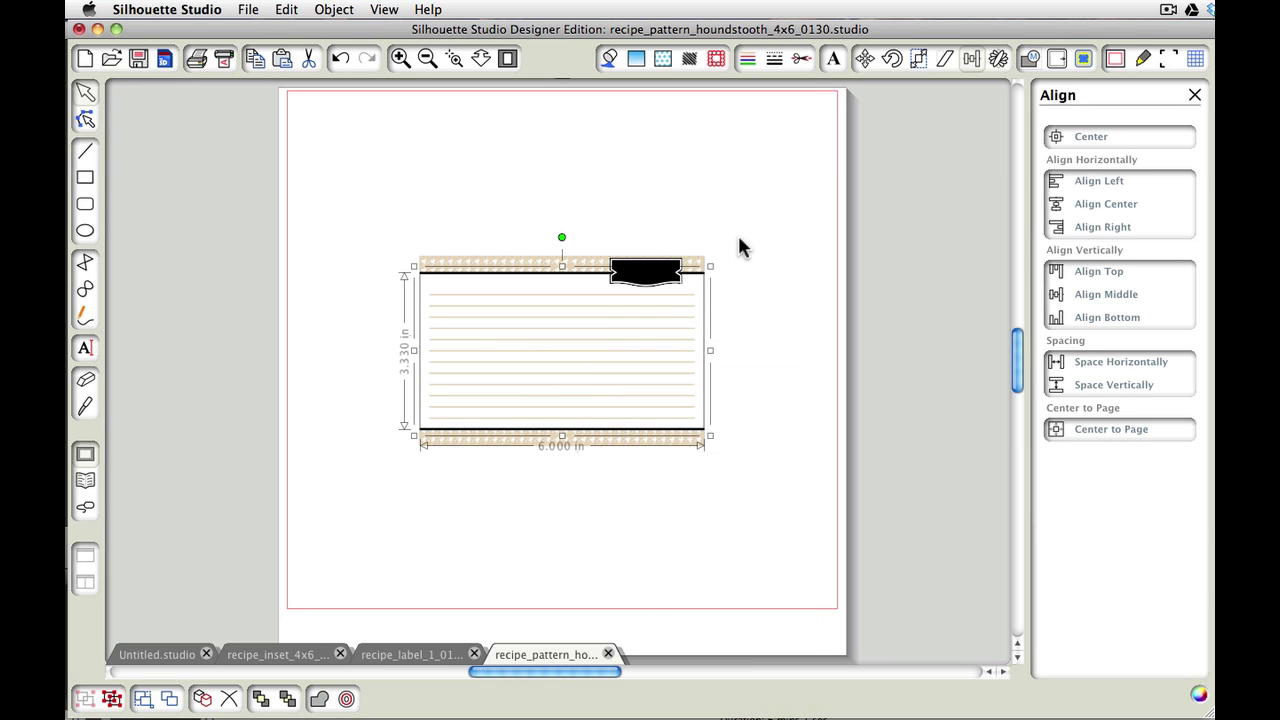
Zoom in and drag the banner along the top border, left then back toward centre
{"action": "left_click", "coordinate": [410, 60]}
{"action": "left_click", "coordinate": [931, 223]}
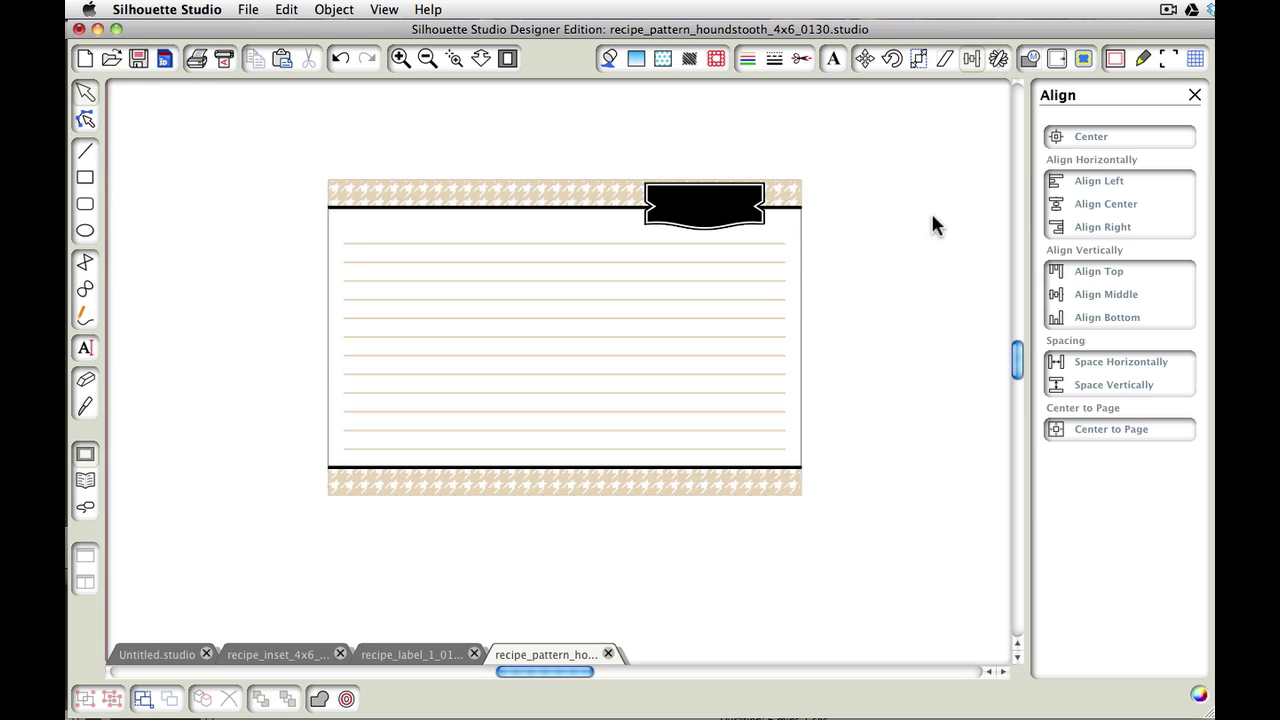
{"action": "mouse_move", "coordinate": [718, 204]}
{"action": "left_mouse_down"}
{"action": "mouse_move", "coordinate": [449, 204]}
{"action": "mouse_move", "coordinate": [720, 206]}
{"action": "left_mouse_up"}
{"action": "left_click", "coordinate": [303, 275]}
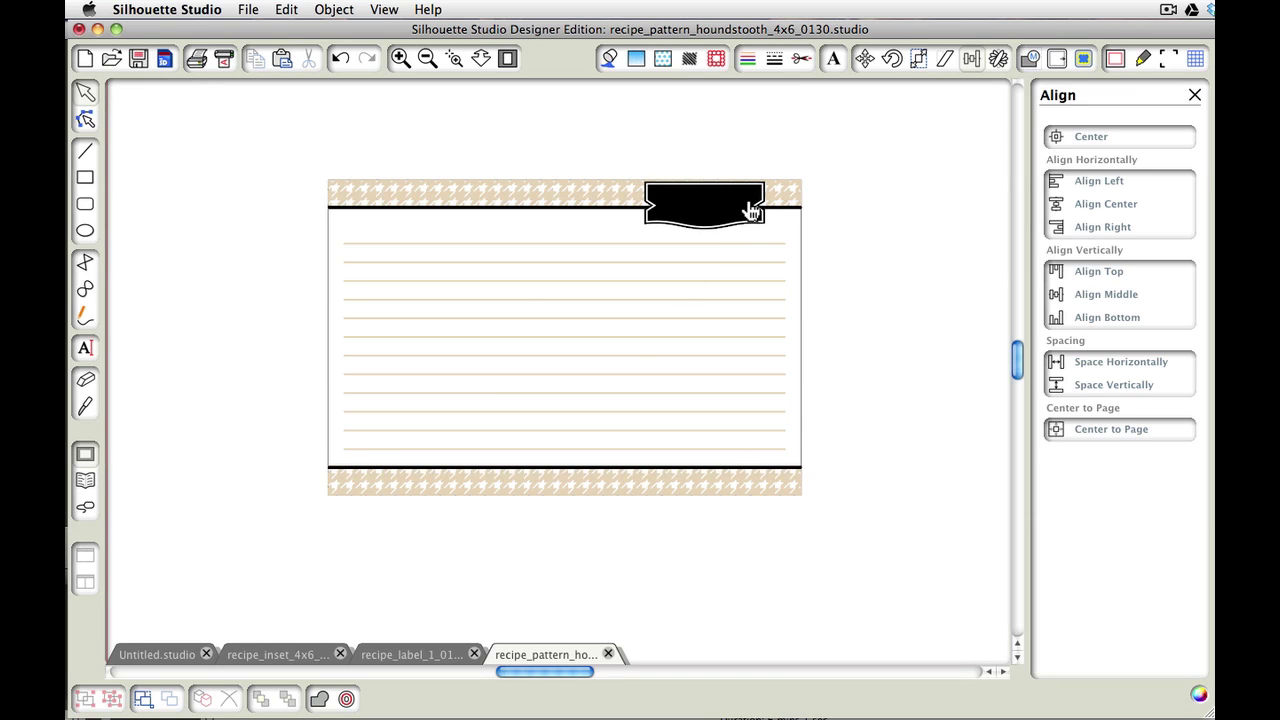
{"action": "left_click_drag", "start_coordinate": [723, 197], "coordinate": [500, 207]}
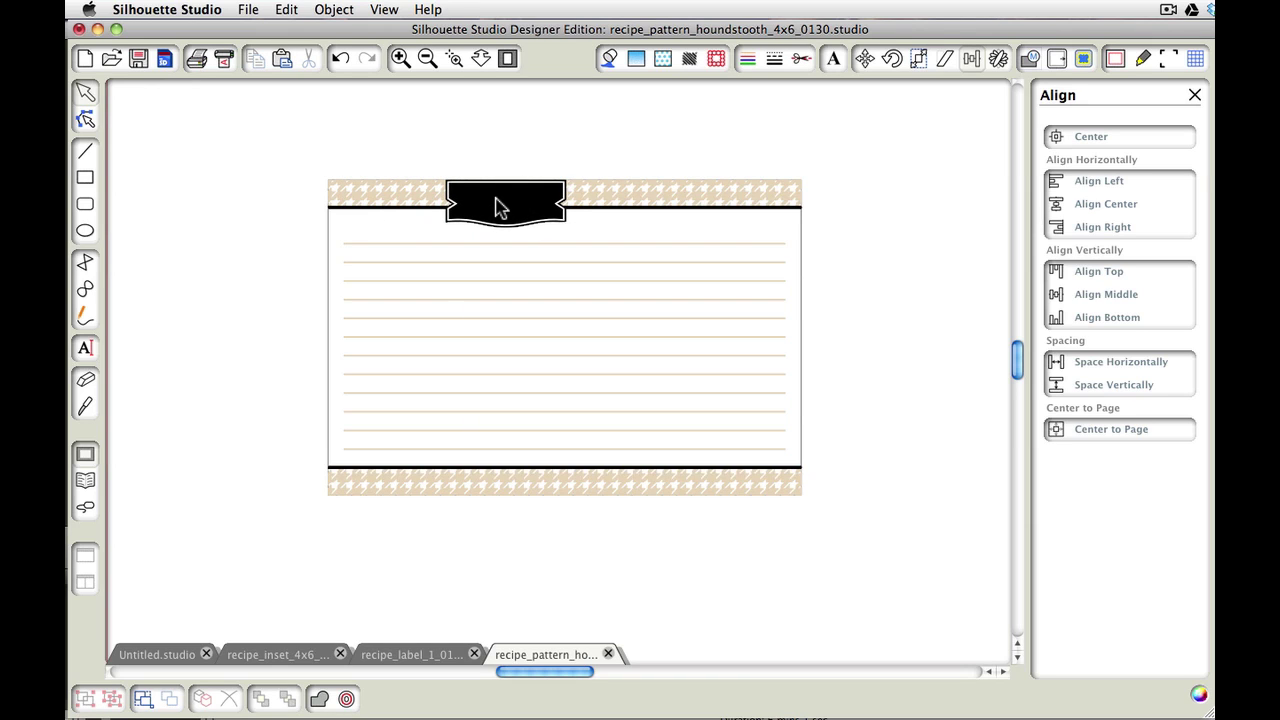
{"action": "left_click_drag", "start_coordinate": [500, 207], "coordinate": [720, 209]}
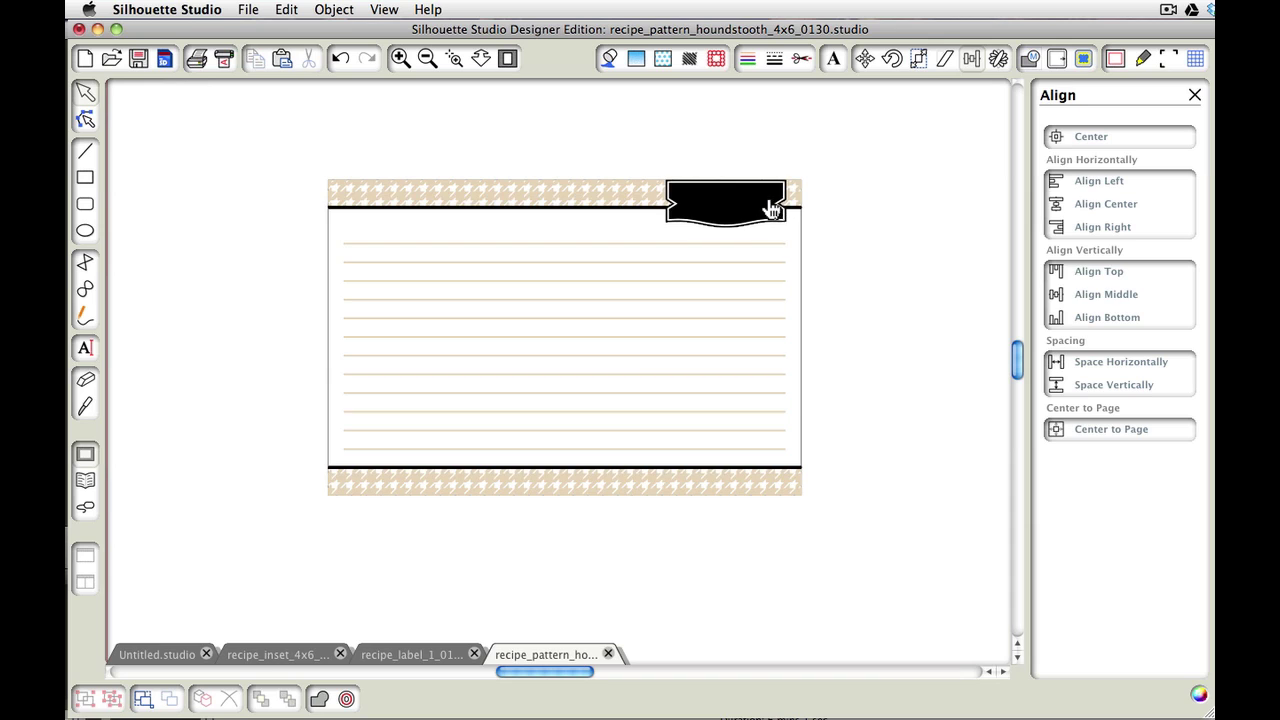
Zoom closer and nudge the banner further left, its top flush with the card edge
{"action": "left_click_drag", "start_coordinate": [780, 210], "coordinate": [770, 208]}
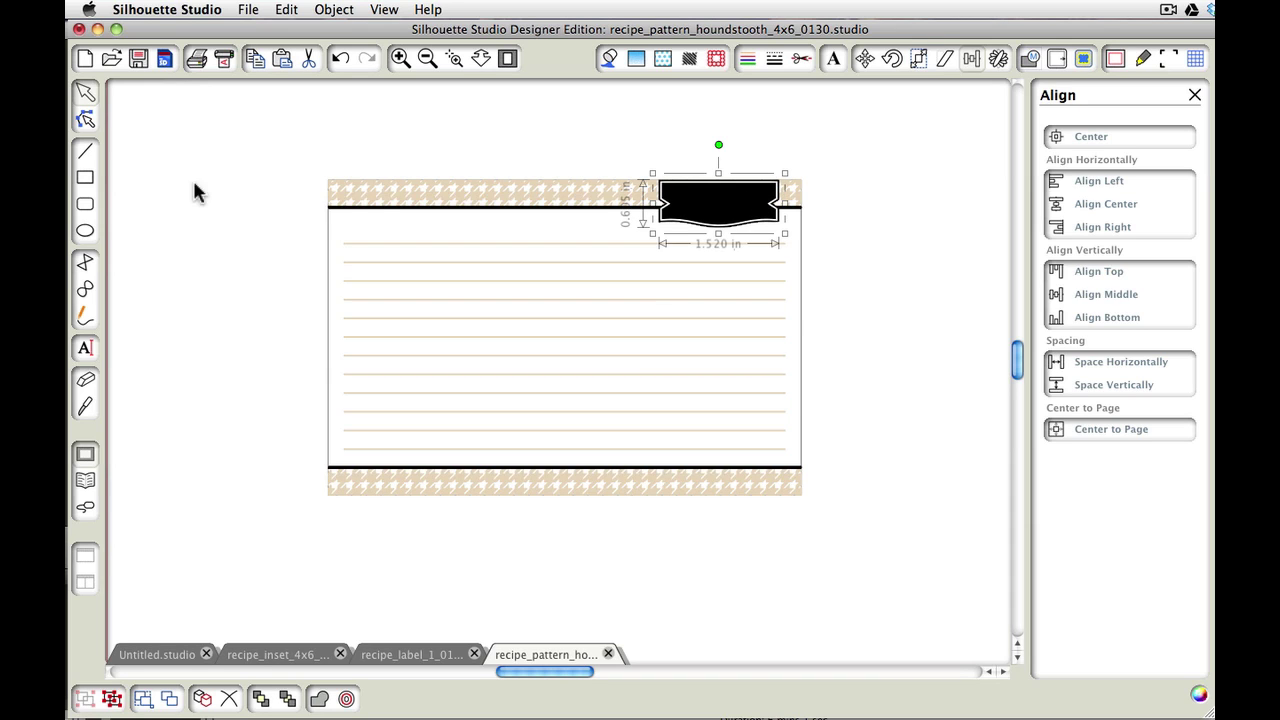
{"action": "left_click", "coordinate": [399, 59]}
{"action": "scroll", "coordinate": [600, 289], "scroll_direction": "up", "scroll_amount": 3}
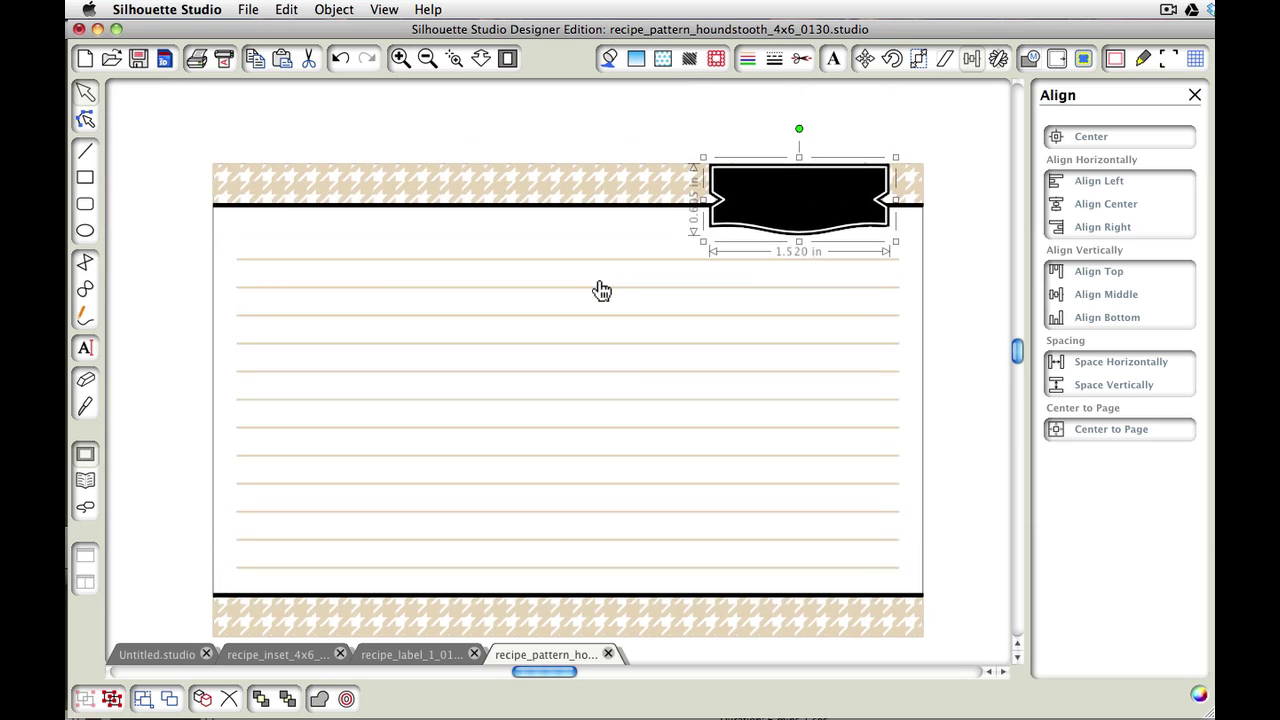
{"action": "scroll", "coordinate": [600, 289], "scroll_direction": "right", "scroll_amount": 3}
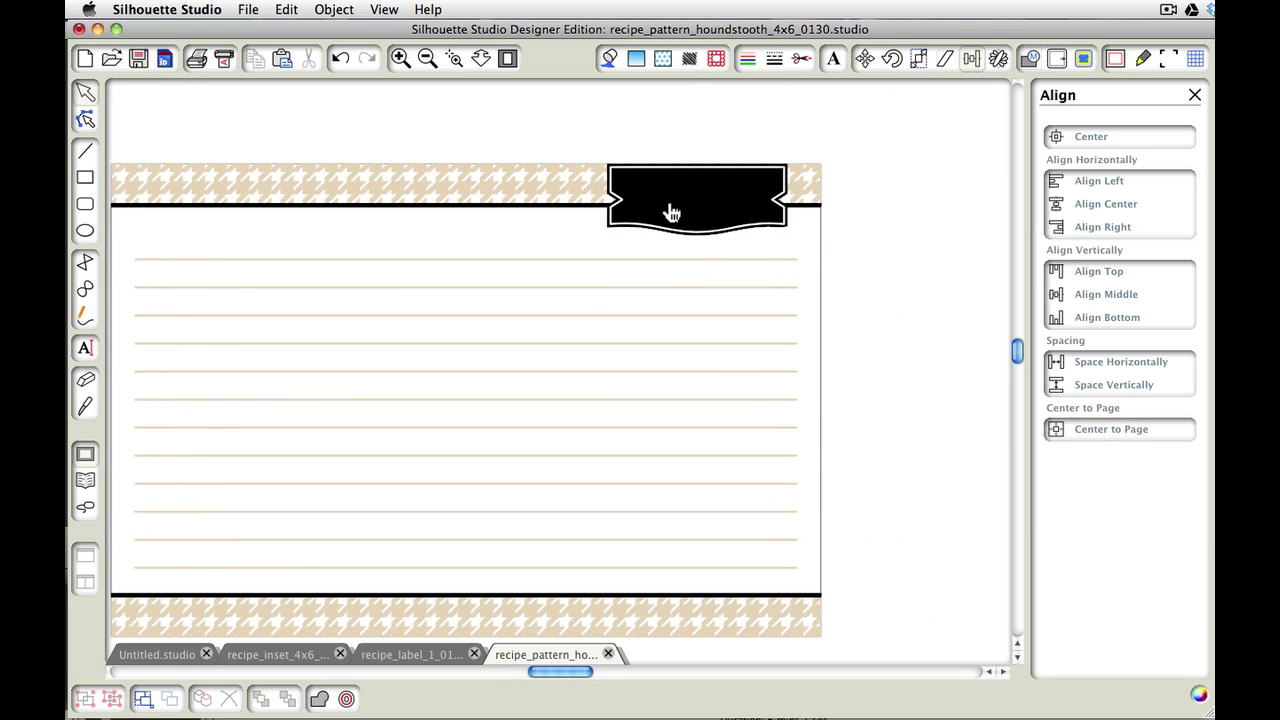
{"action": "left_click_drag", "start_coordinate": [697, 211], "coordinate": [657, 214]}
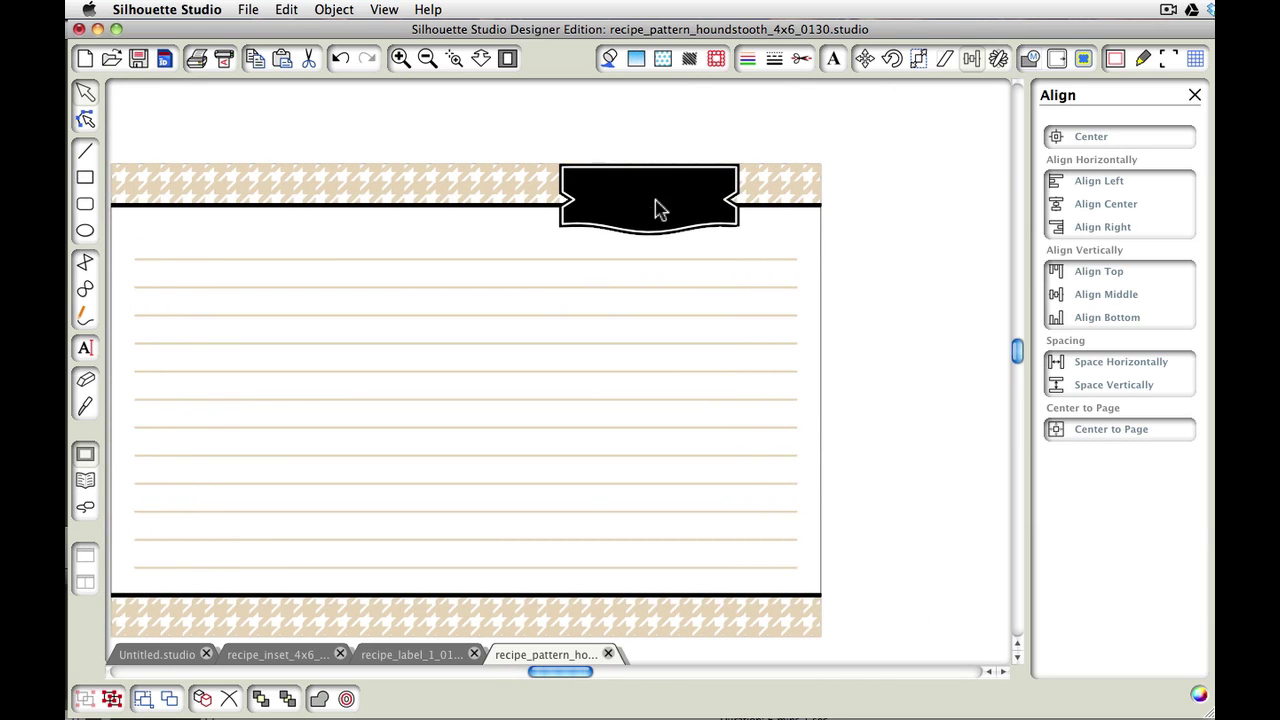
{"action": "left_click", "coordinate": [950, 170]}
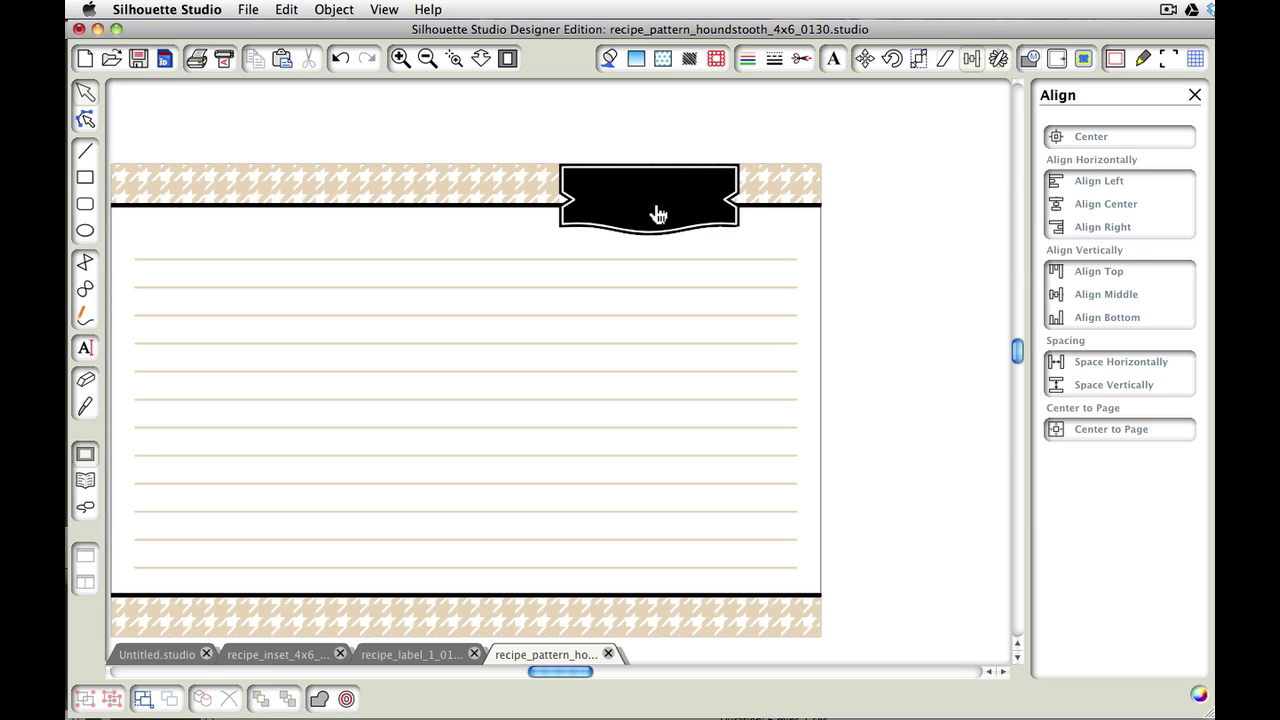
Switch to the Text tool and choose Myriad Pro as the font
{"action": "left_click", "coordinate": [85, 352]}
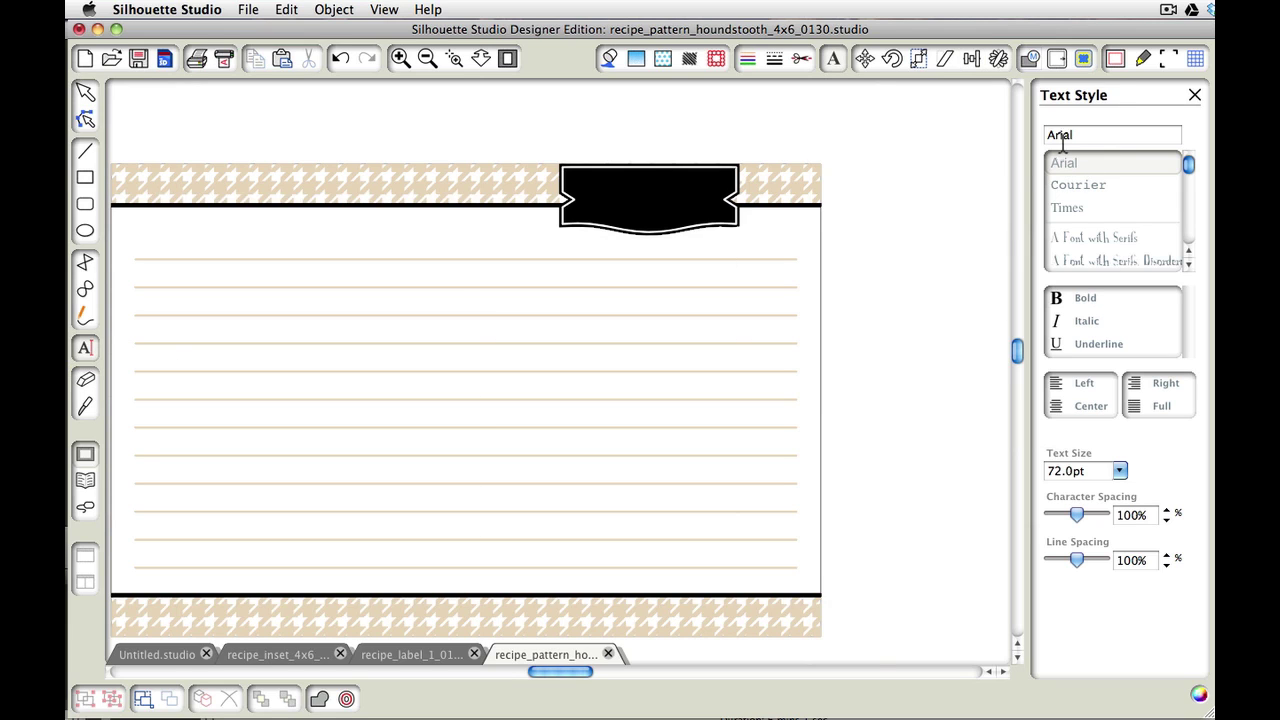
{"action": "type", "text": "myra"}
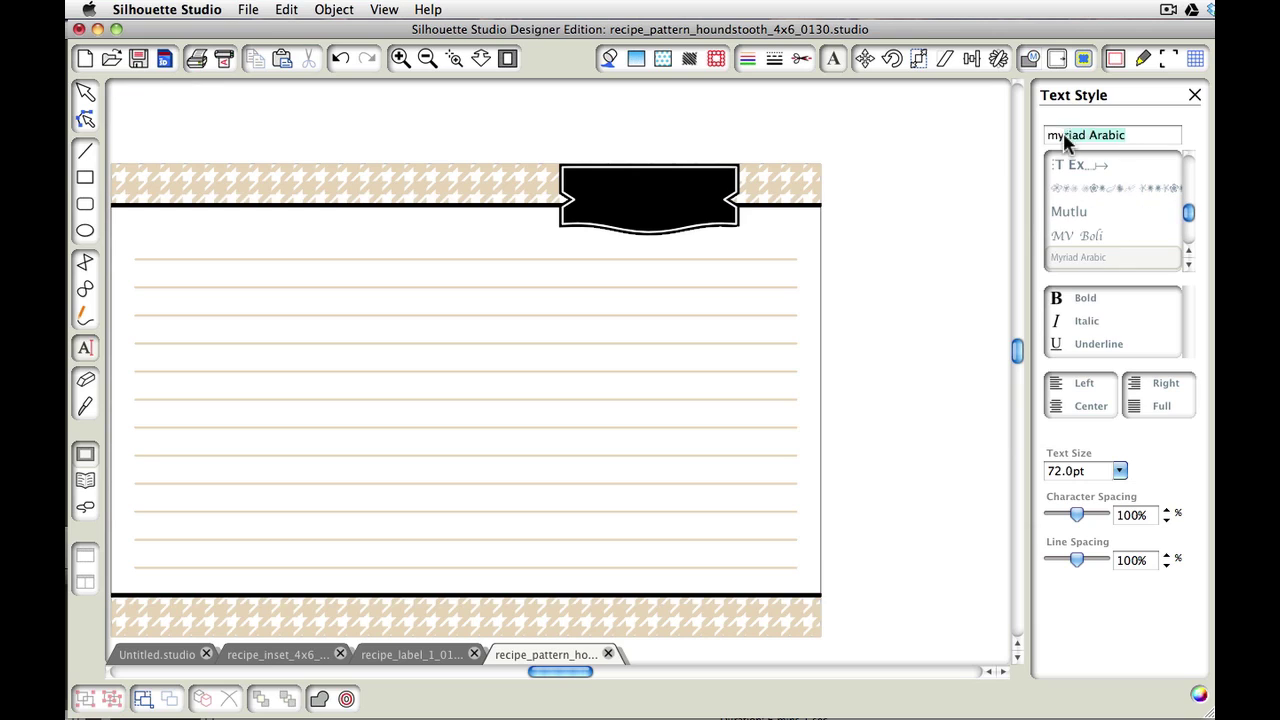
{"action": "key", "text": "BackSpace"}
{"action": "type", "text": "i"}
{"action": "scroll", "coordinate": [1098, 227], "scroll_direction": "down", "scroll_amount": 2}
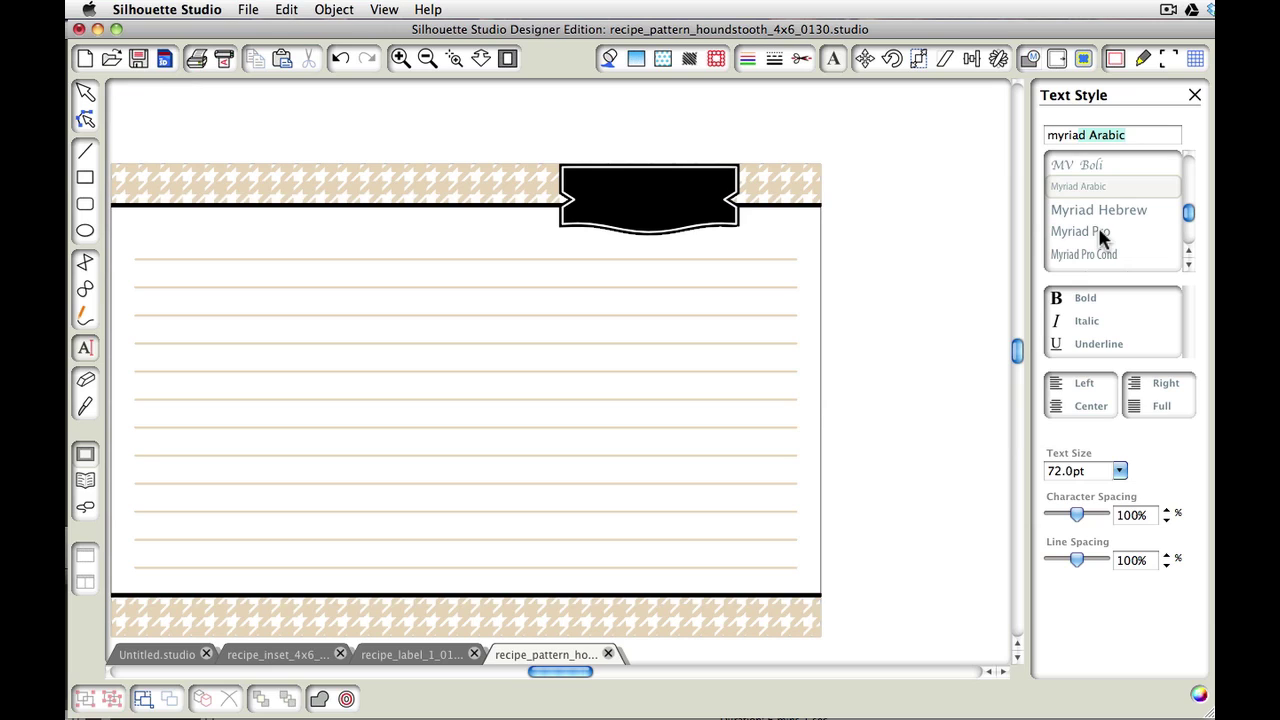
{"action": "left_click", "coordinate": [1098, 229]}
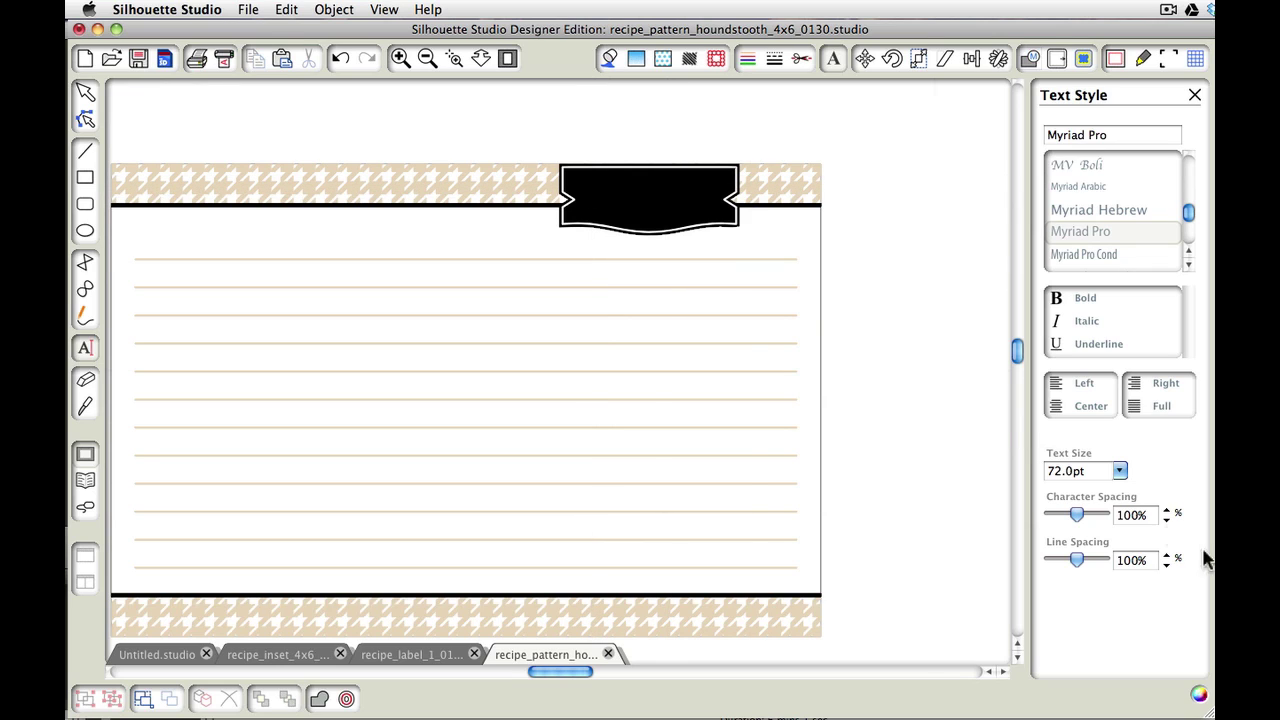
Centre-align the text at 14pt and start a text box on the black banner
{"action": "left_click", "coordinate": [1073, 410]}
{"action": "left_click", "coordinate": [1119, 471]}
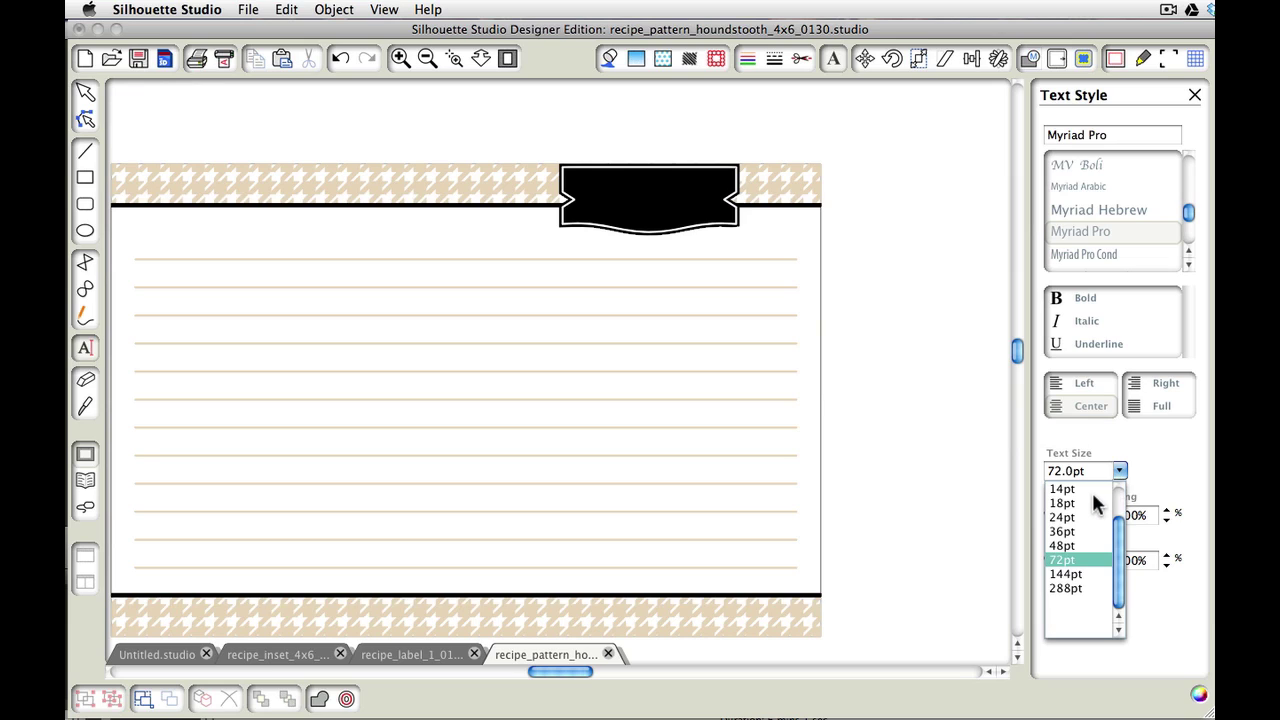
{"action": "left_click", "coordinate": [1088, 488]}
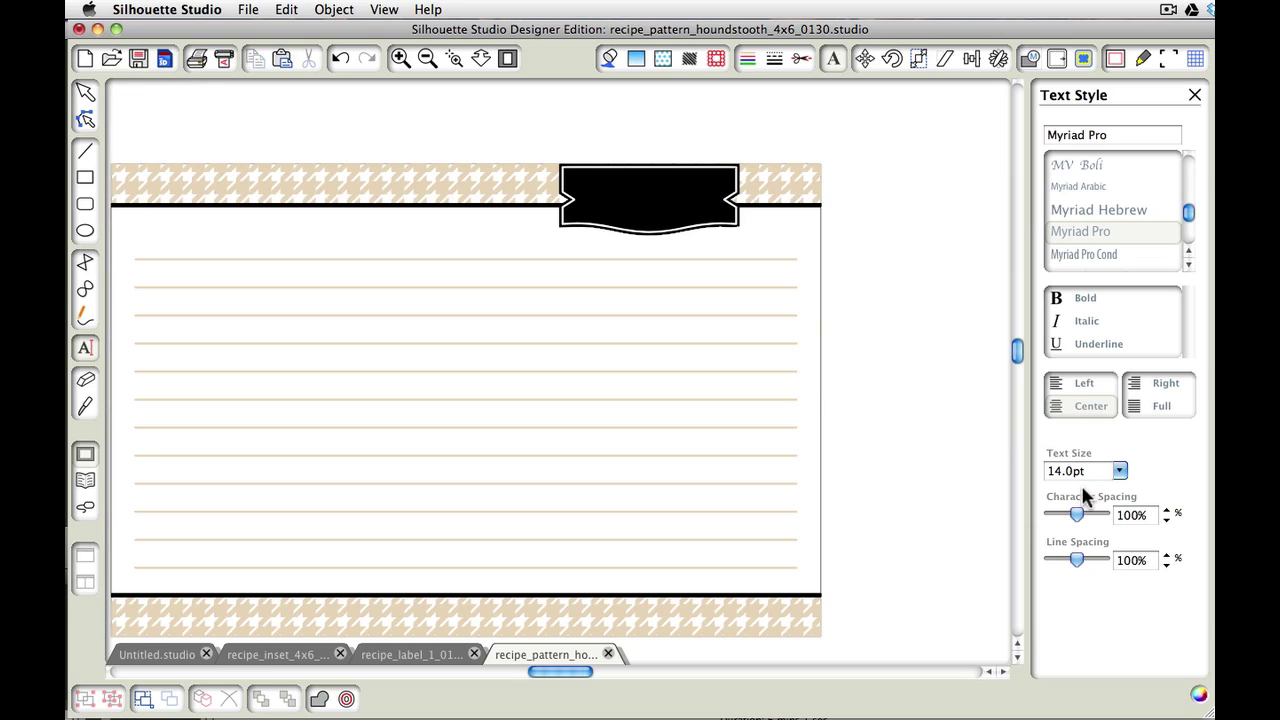
{"action": "left_click", "coordinate": [591, 187]}
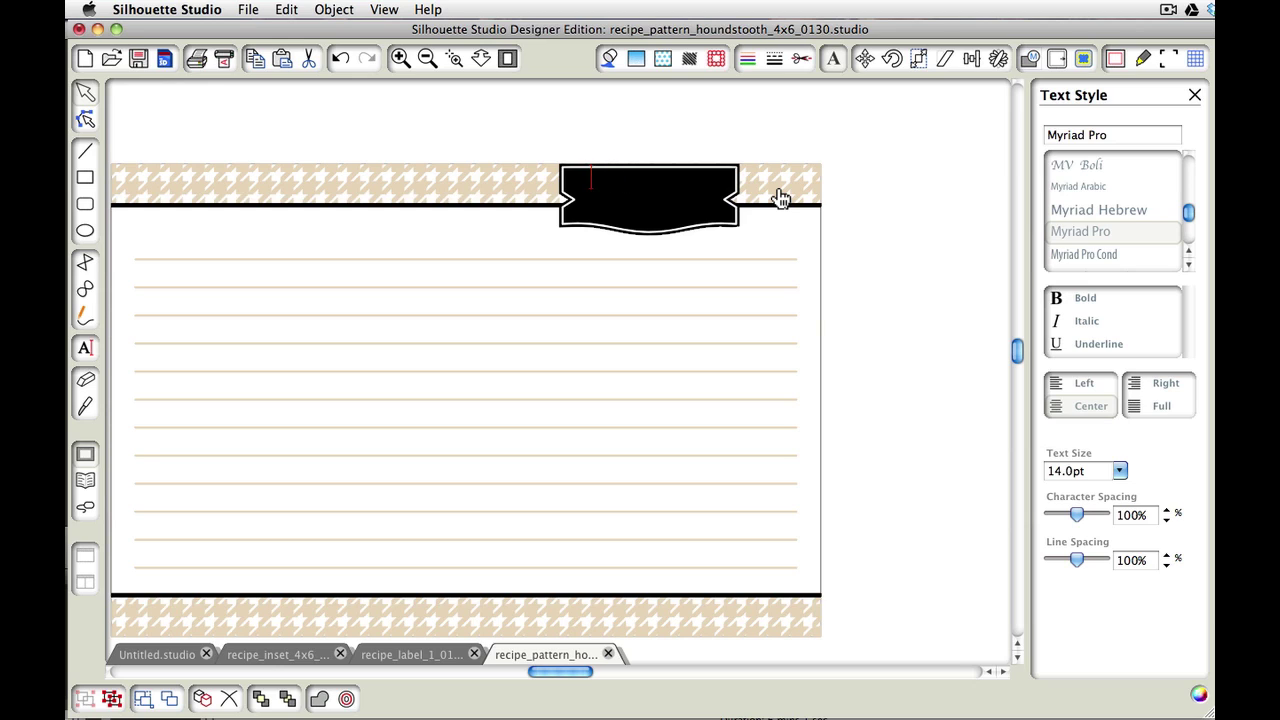
Type 'chocolate chip' in white on the black banner and nudge it slightly down and left
{"action": "left_click", "coordinate": [636, 59]}
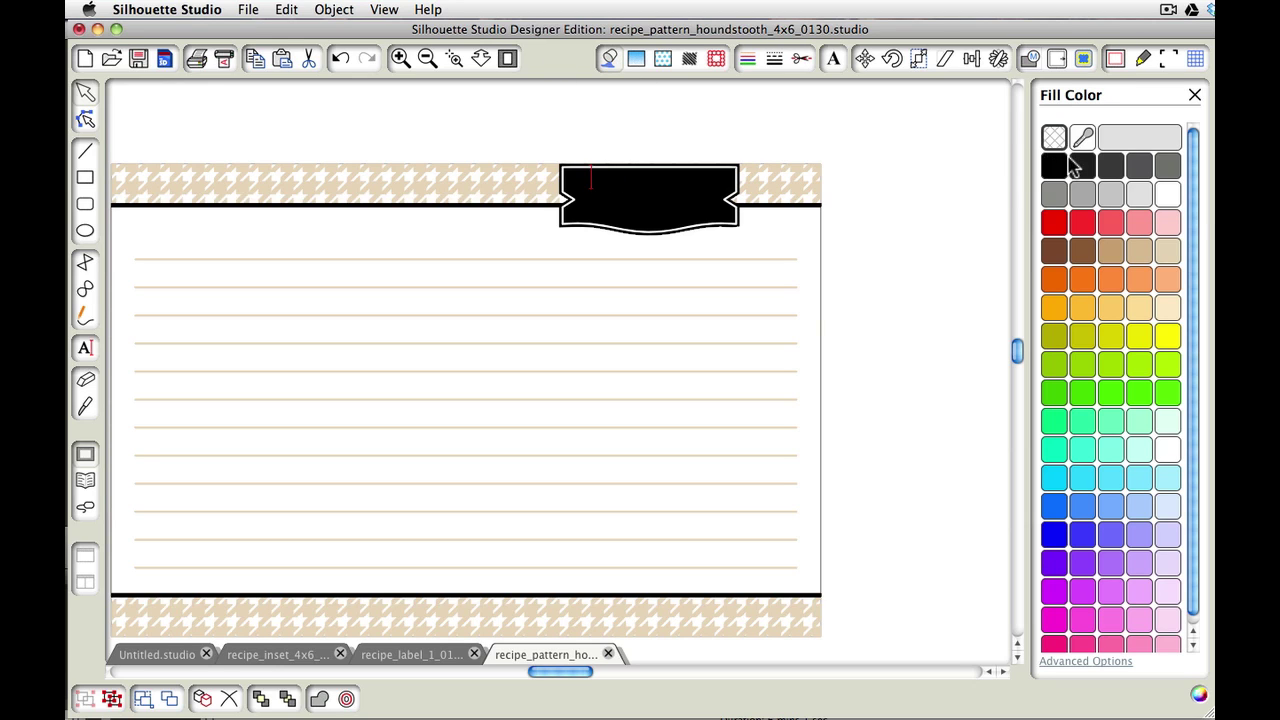
{"action": "left_click", "coordinate": [1168, 196]}
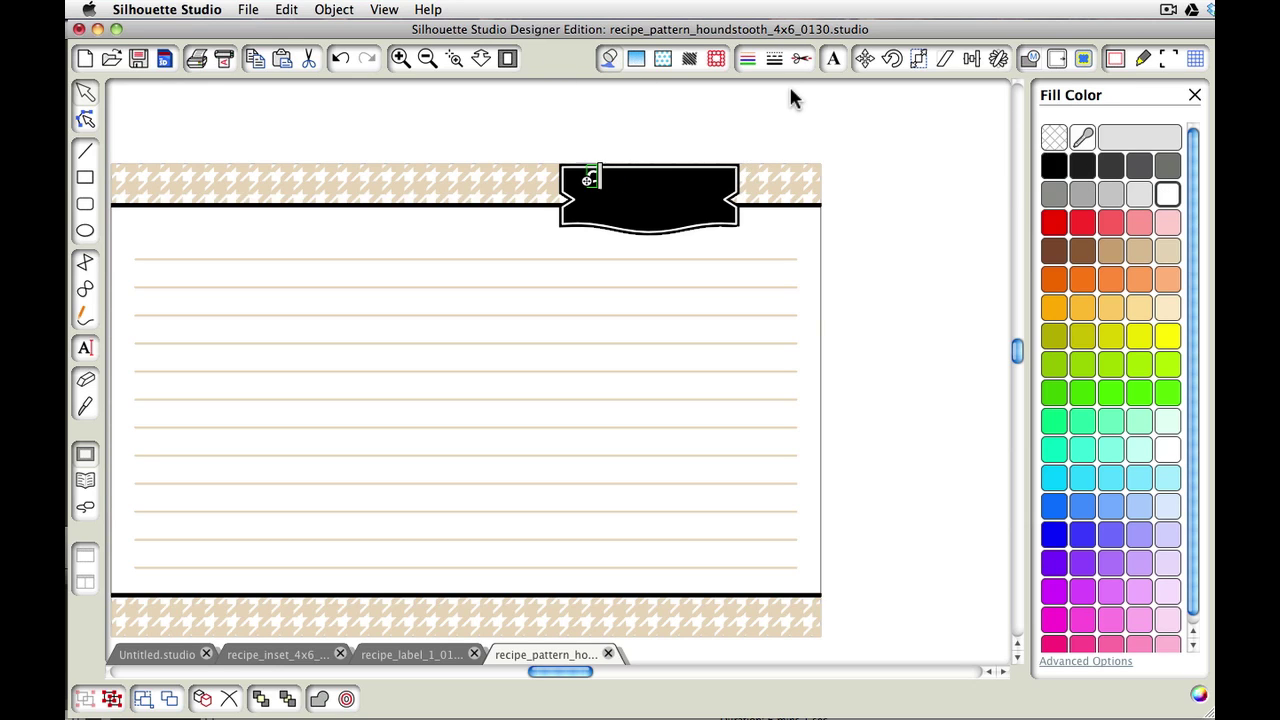
{"action": "type", "text": "chocol"}
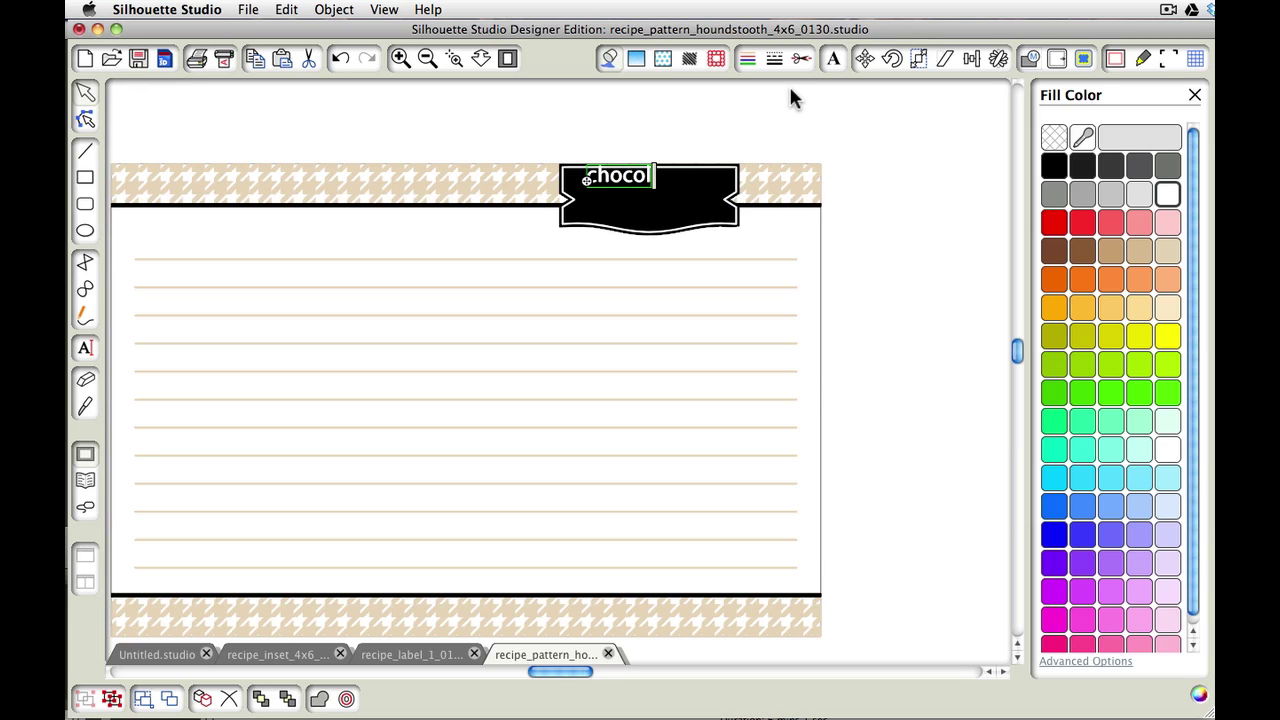
{"action": "type", "text": "ate chip"}
{"action": "left_click", "coordinate": [883, 158]}
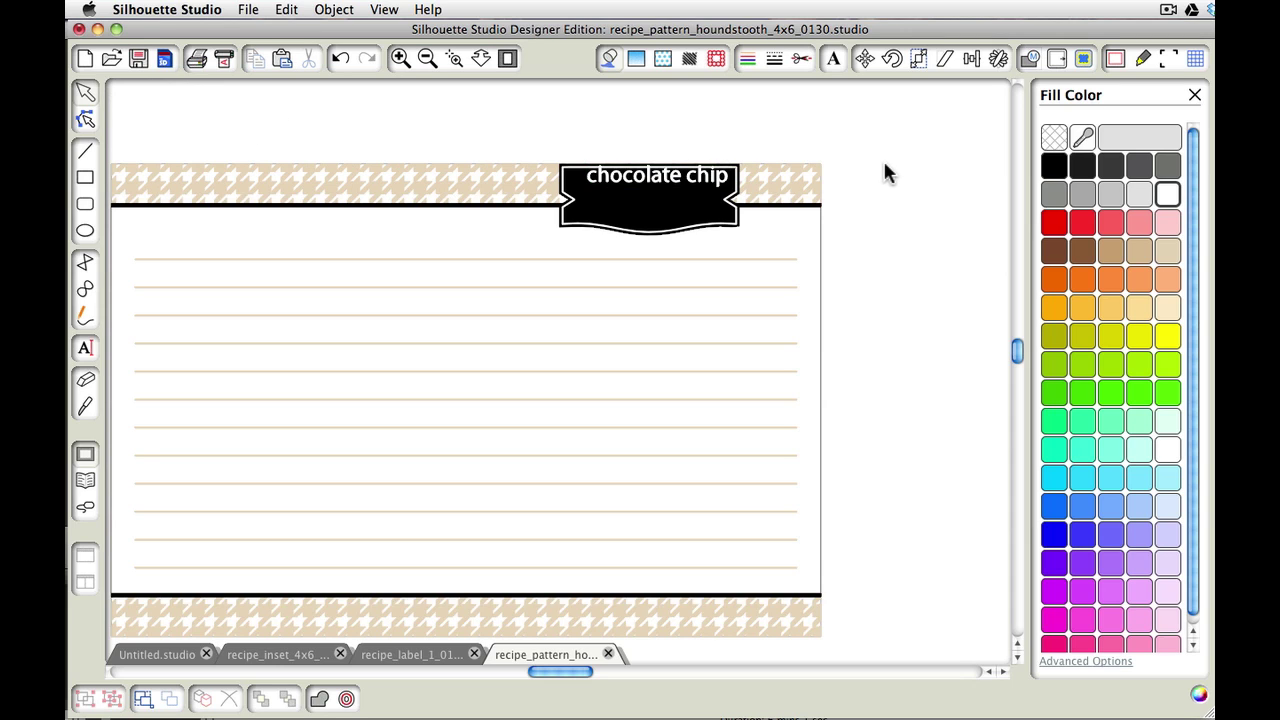
{"action": "left_click_drag", "start_coordinate": [694, 183], "coordinate": [652, 205]}
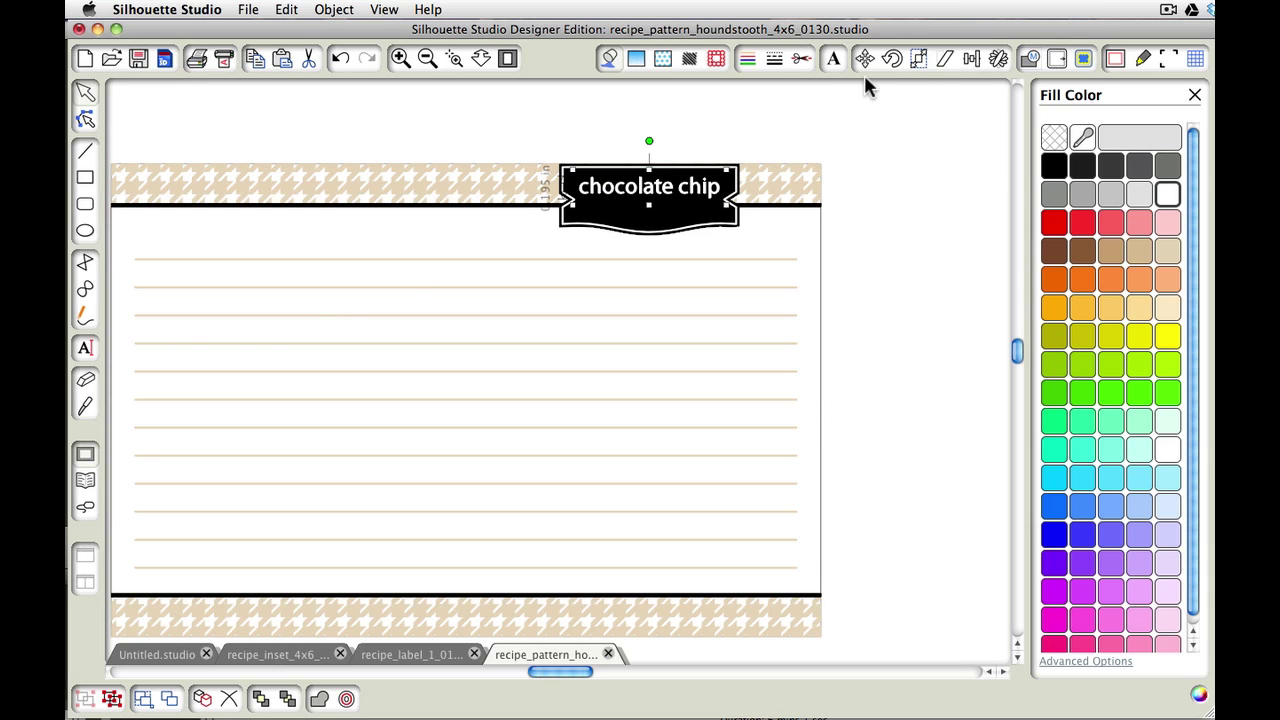
Add a white 'cookies' line below 'chocolate chip' and nudge it slightly down
{"action": "left_click", "coordinate": [833, 58]}
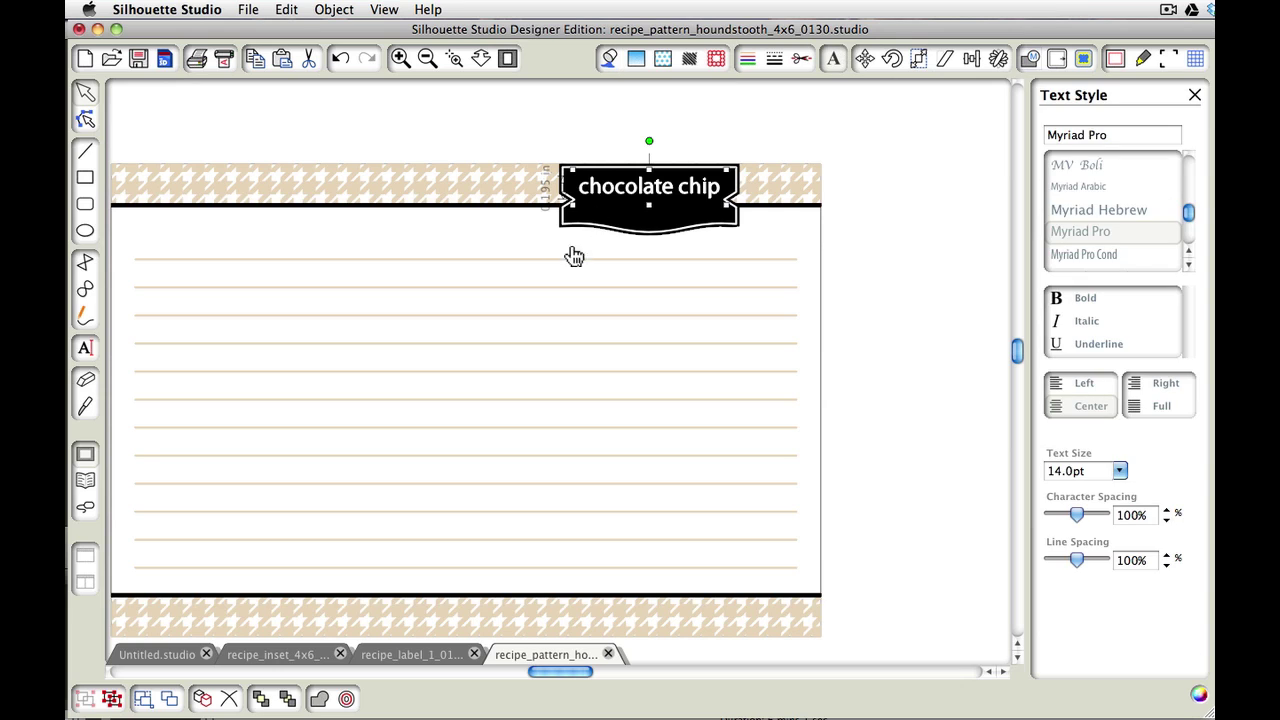
{"action": "left_click", "coordinate": [84, 349]}
{"action": "left_click", "coordinate": [602, 207]}
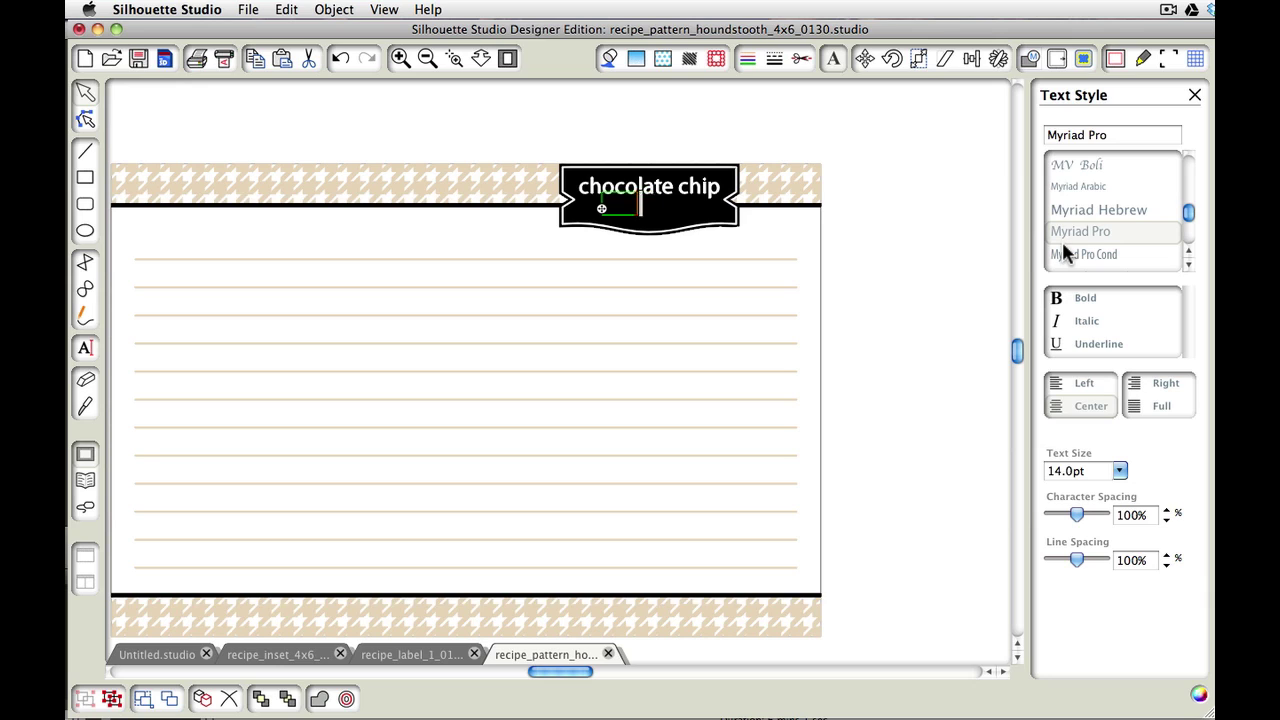
{"action": "left_click", "coordinate": [609, 58]}
{"action": "left_click", "coordinate": [1168, 195]}
{"action": "type", "text": "cookies"}
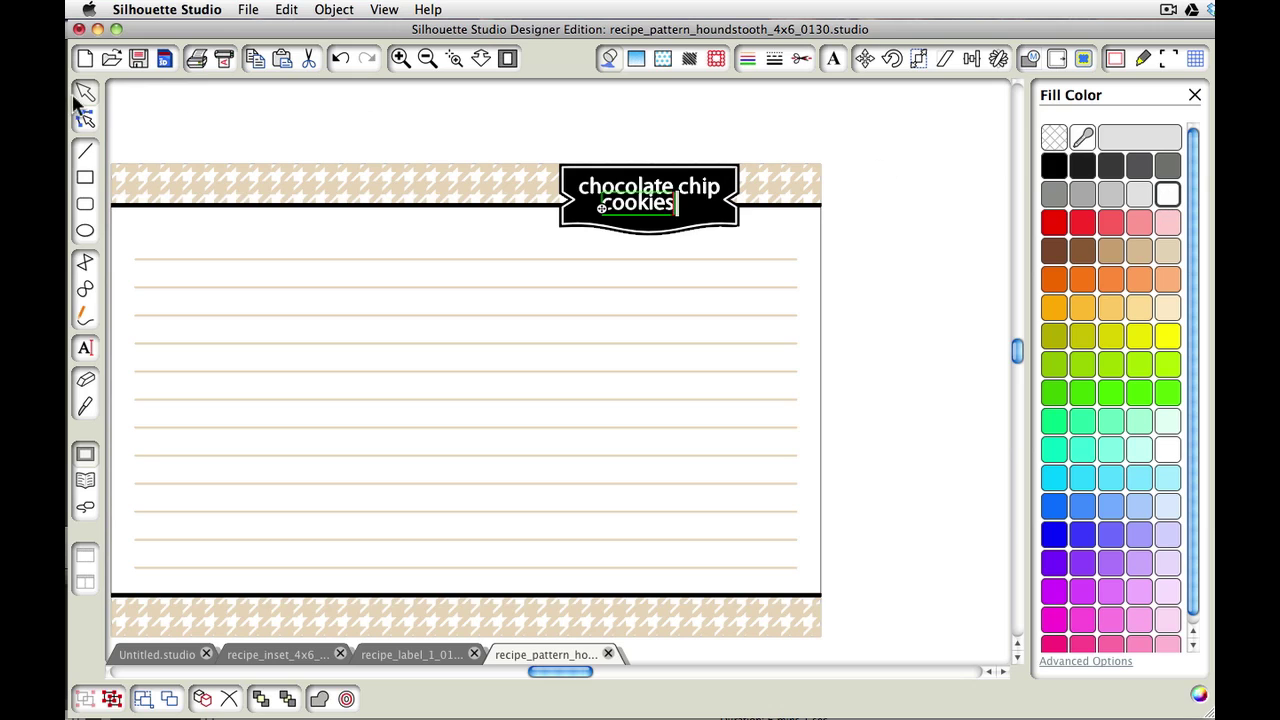
{"action": "left_click", "coordinate": [782, 143]}
{"action": "left_click_drag", "start_coordinate": [670, 202], "coordinate": [672, 211]}
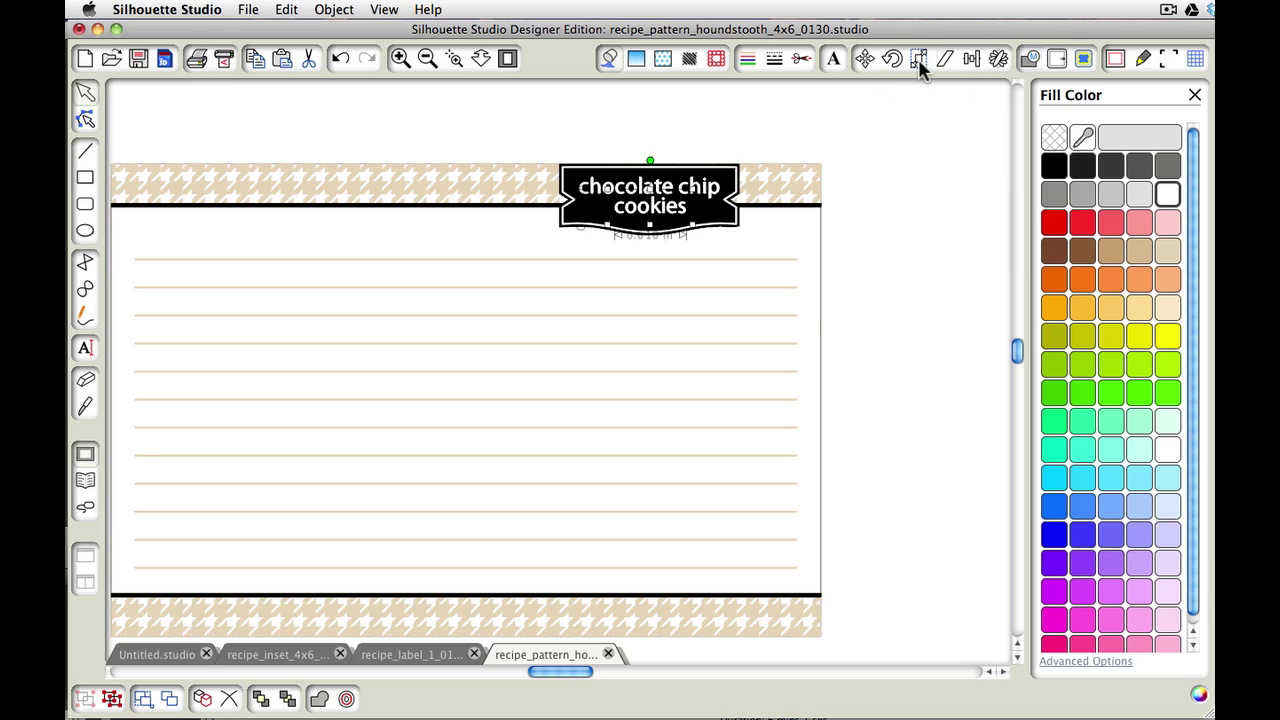
Widen the title's character spacing to 205% so 'cookies' spans beneath 'chocolate chip'
{"action": "left_click", "coordinate": [833, 58]}
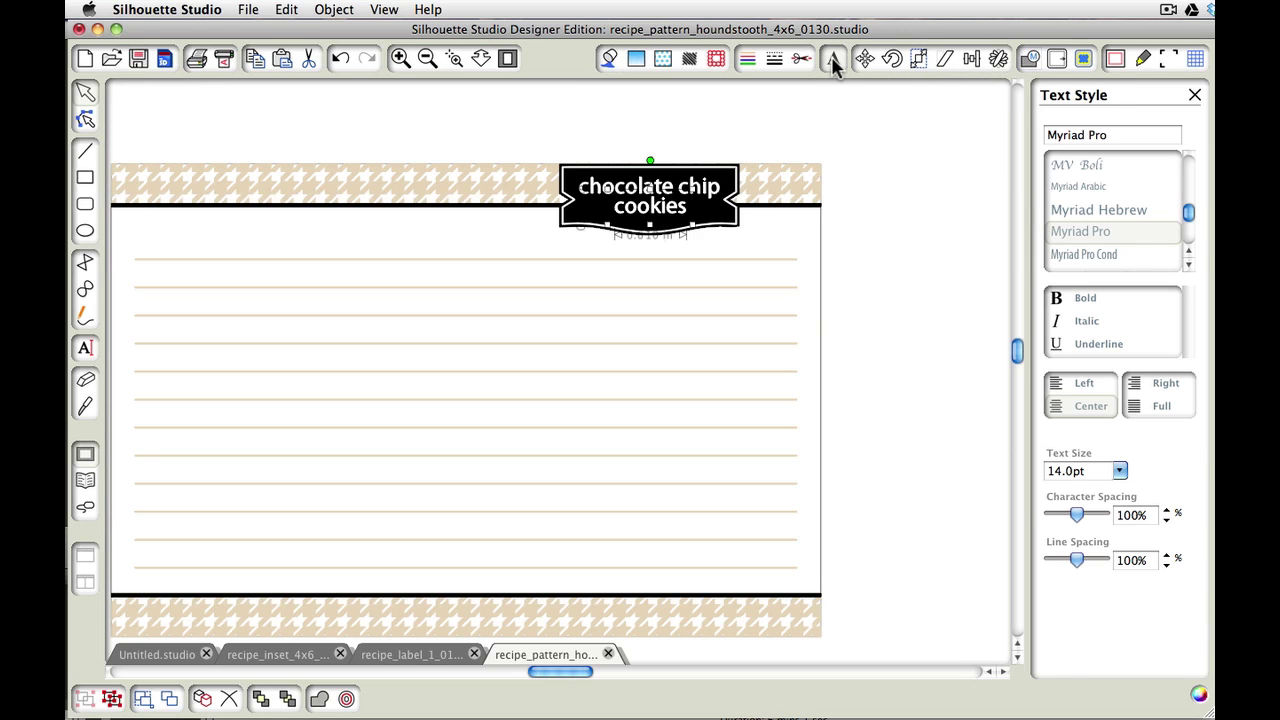
{"action": "left_click", "coordinate": [1166, 510]}
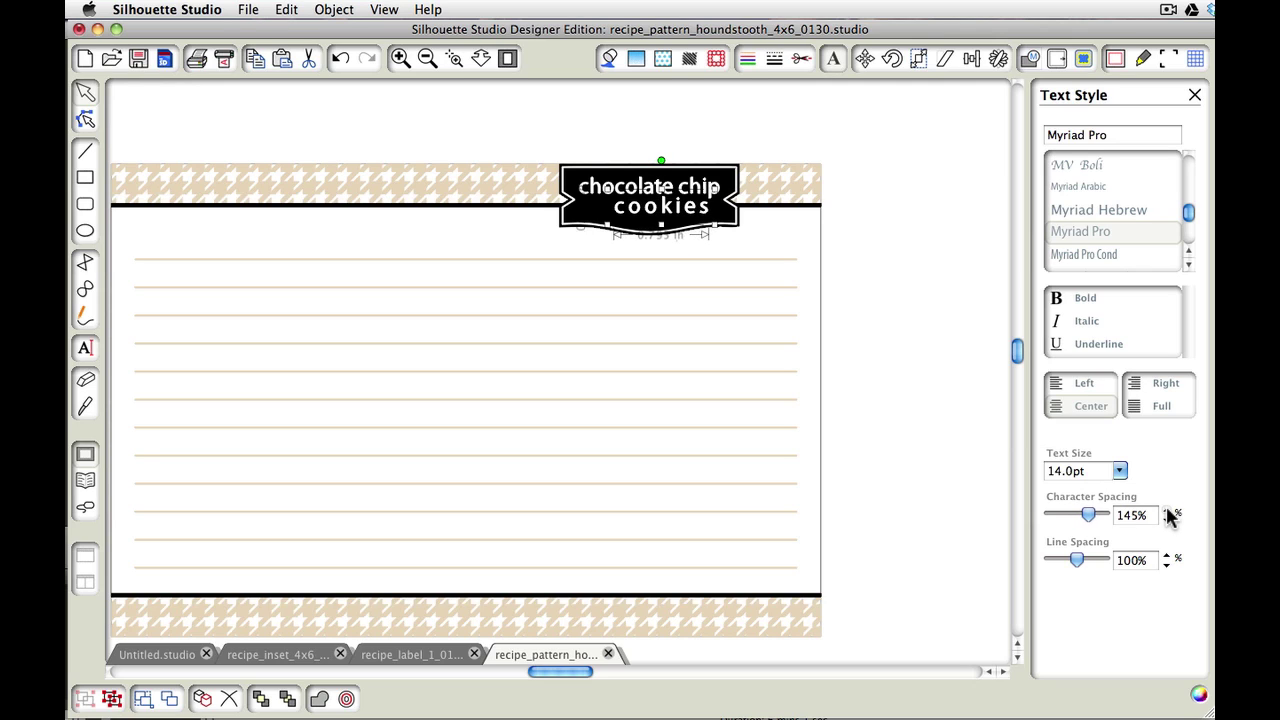
{"action": "left_click_drag", "start_coordinate": [1166, 512], "coordinate": [1166, 512]}
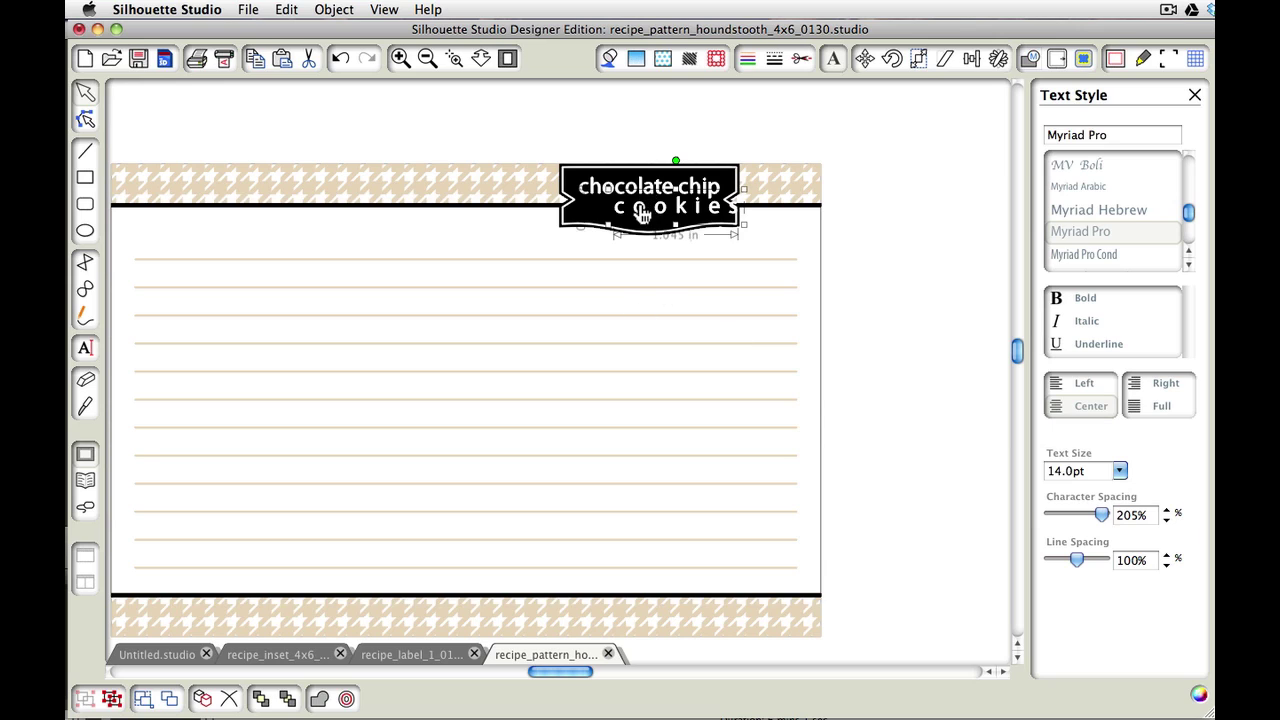
{"action": "left_click", "coordinate": [591, 201]}
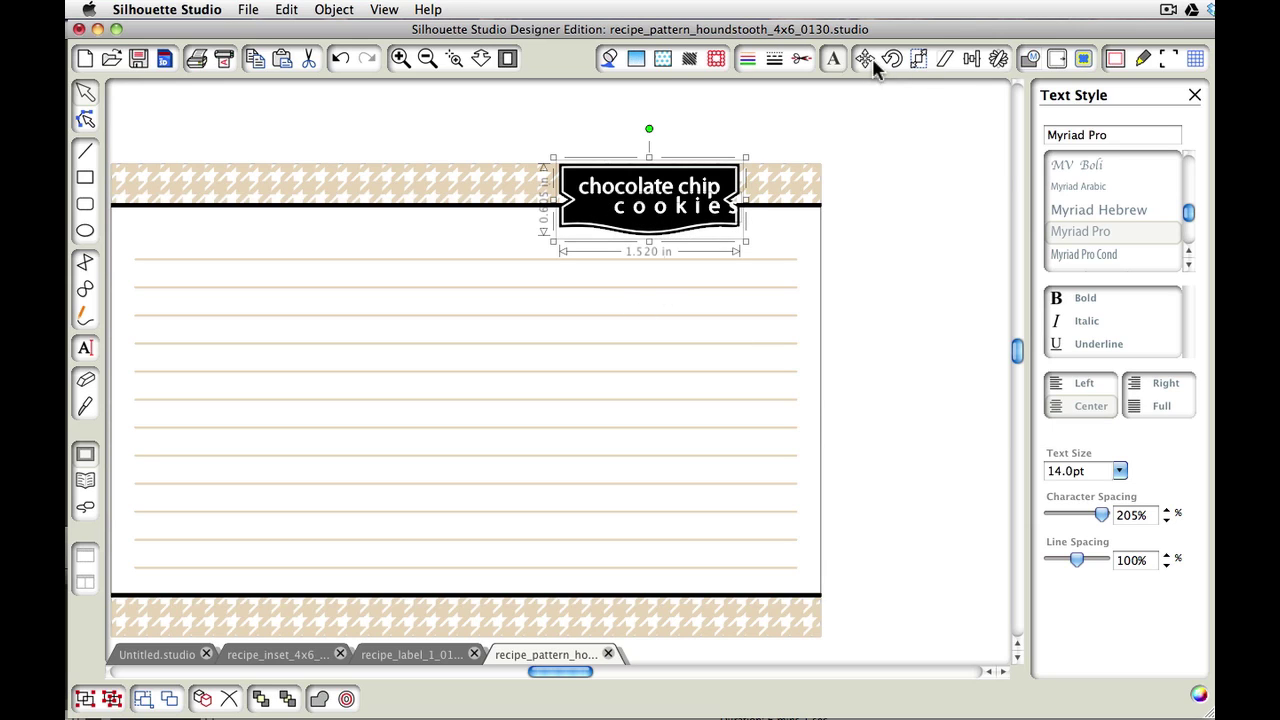
Bring up the Scale and Align panels, then deselect the label
{"action": "left_click", "coordinate": [919, 58]}
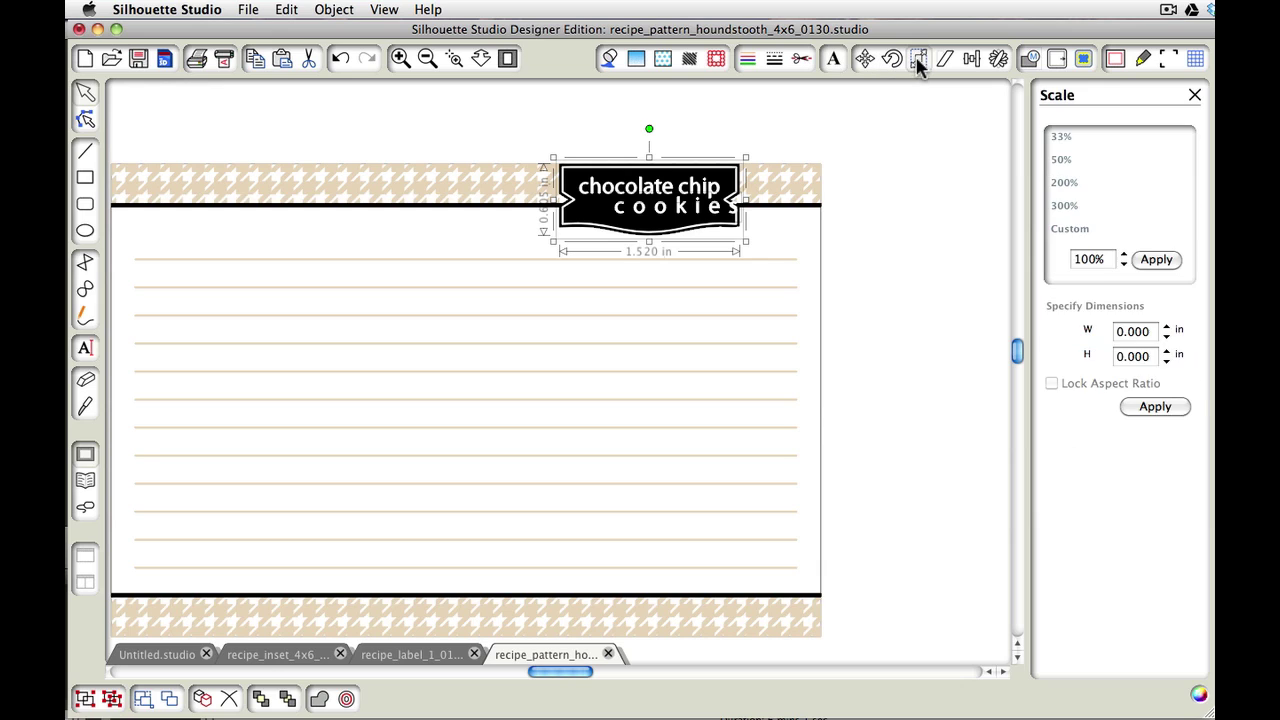
{"action": "left_click", "coordinate": [971, 59]}
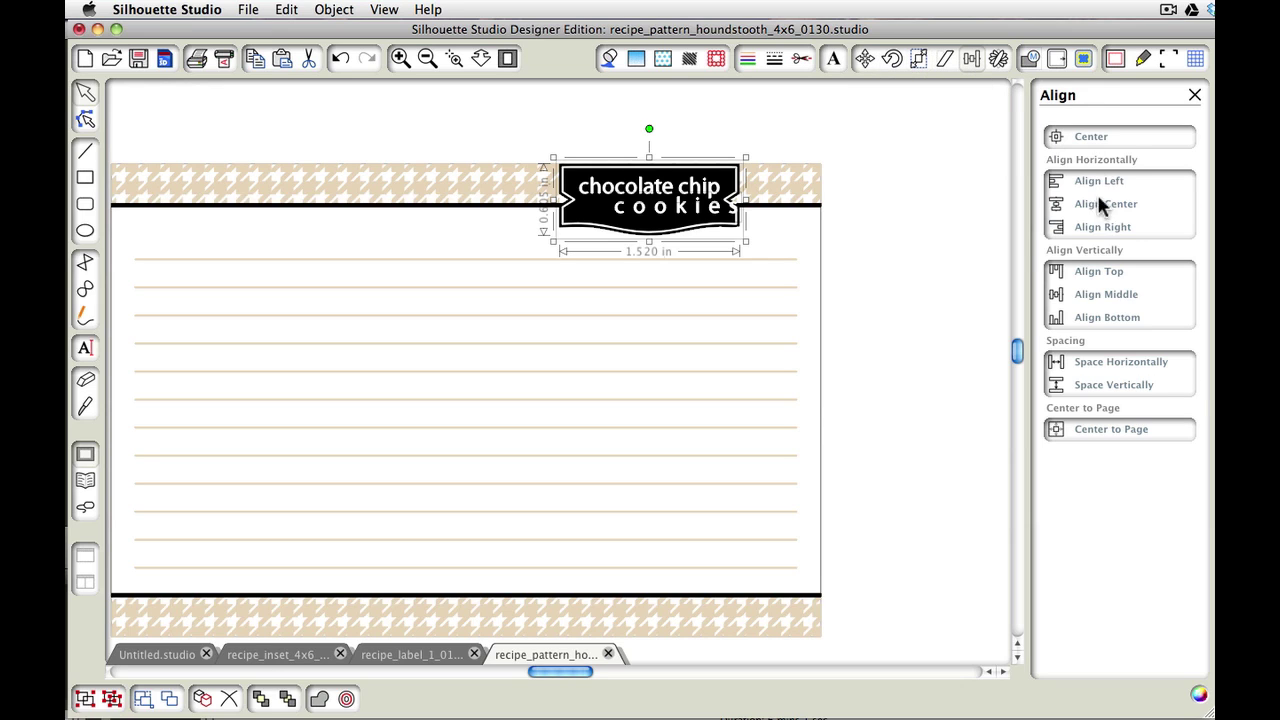
{"action": "left_click", "coordinate": [809, 134]}
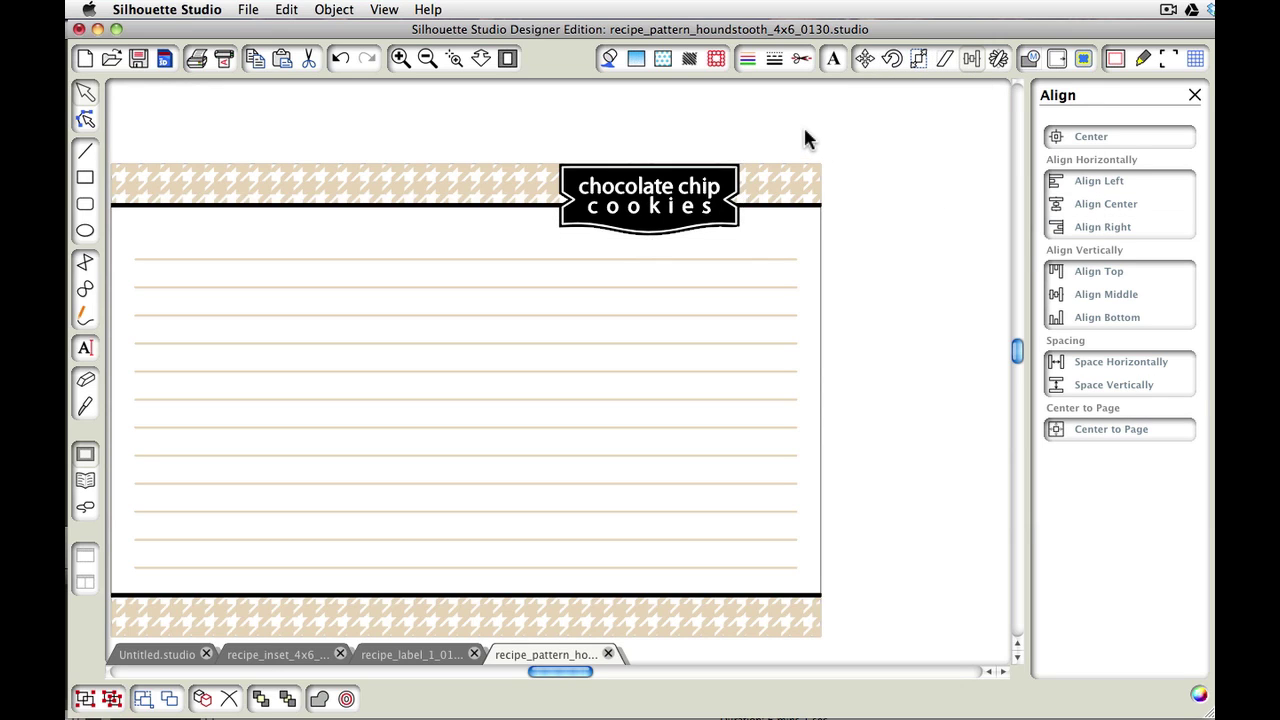
Move the 'chocolate chip cookies' label off the page and back onto the top houndstooth band, then deselect it
{"action": "left_click", "coordinate": [669, 187]}
{"action": "scroll", "coordinate": [846, 197], "scroll_direction": "right", "scroll_amount": 5}
{"action": "scroll", "coordinate": [846, 197], "scroll_direction": "left", "scroll_amount": 8}
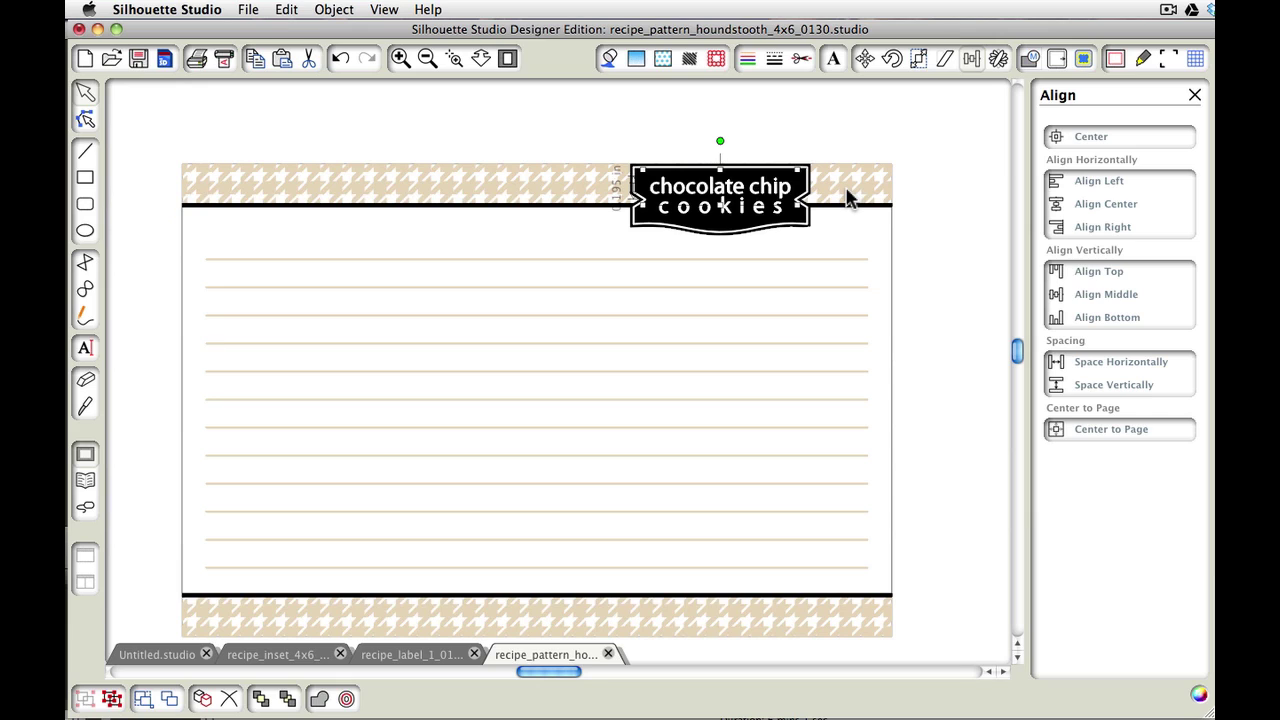
{"action": "scroll", "coordinate": [846, 197], "scroll_direction": "right", "scroll_amount": 4}
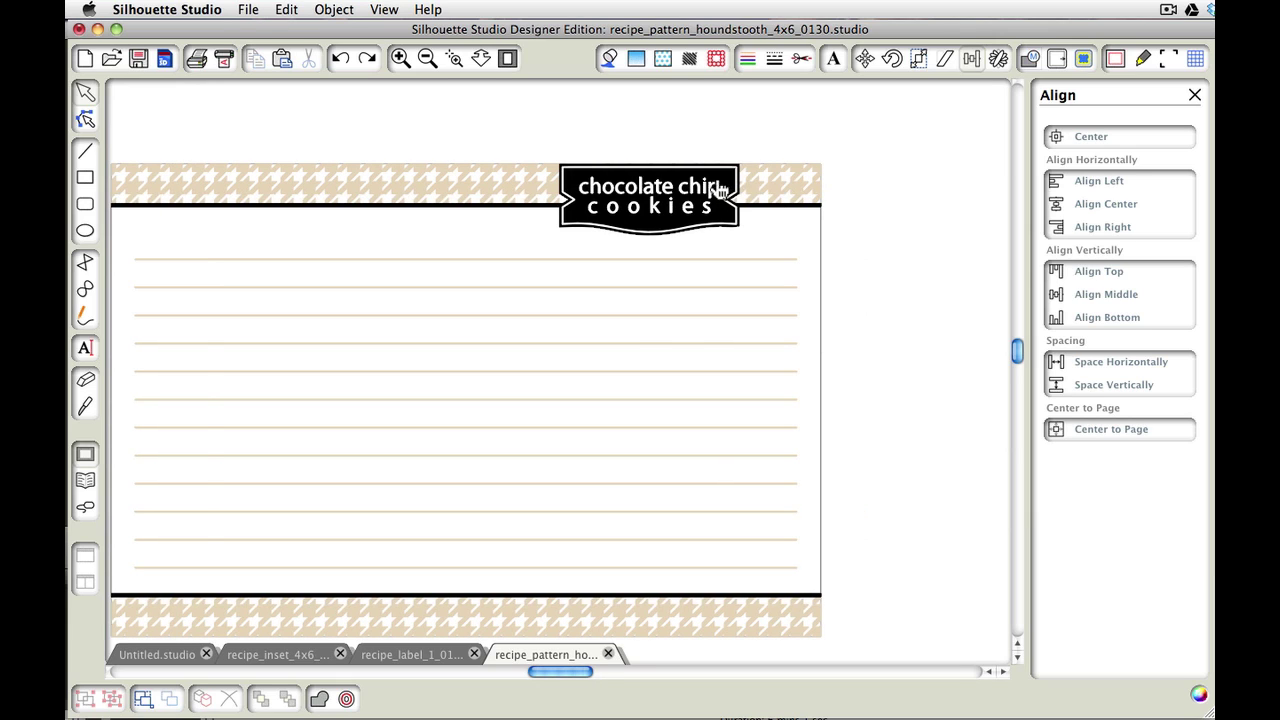
{"action": "left_click", "coordinate": [676, 226]}
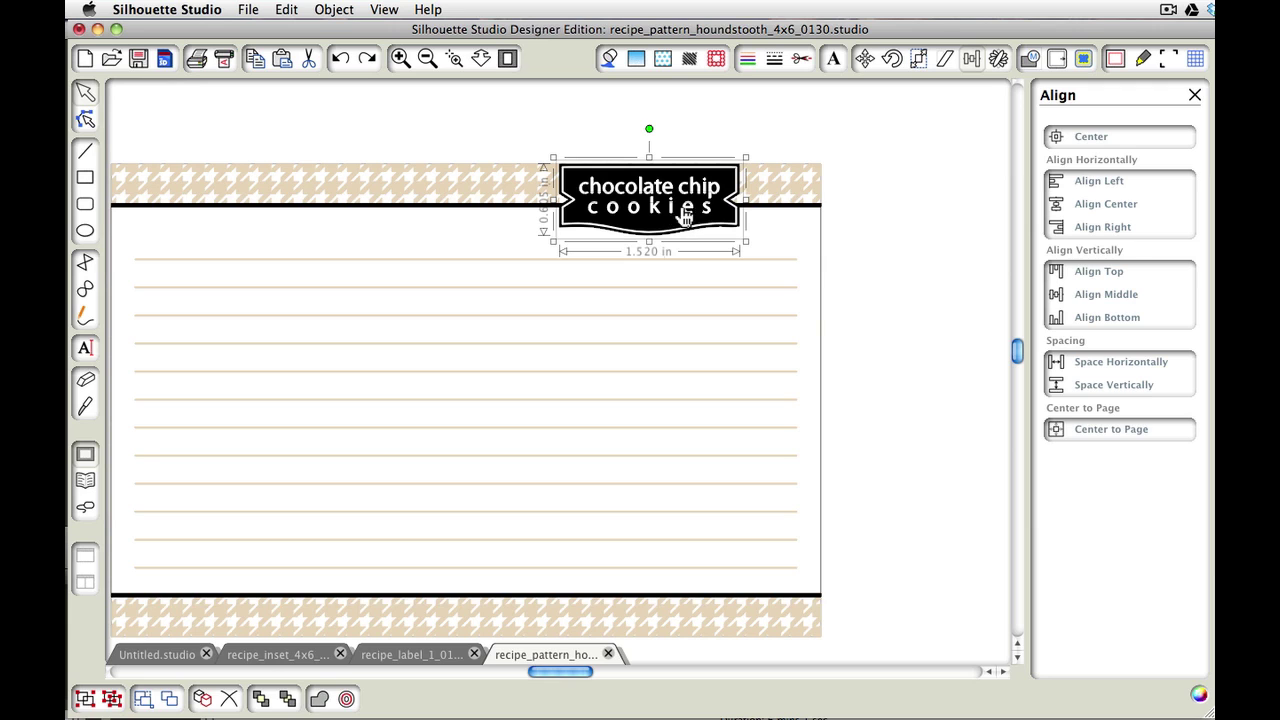
{"action": "left_click_drag", "start_coordinate": [690, 218], "coordinate": [925, 149]}
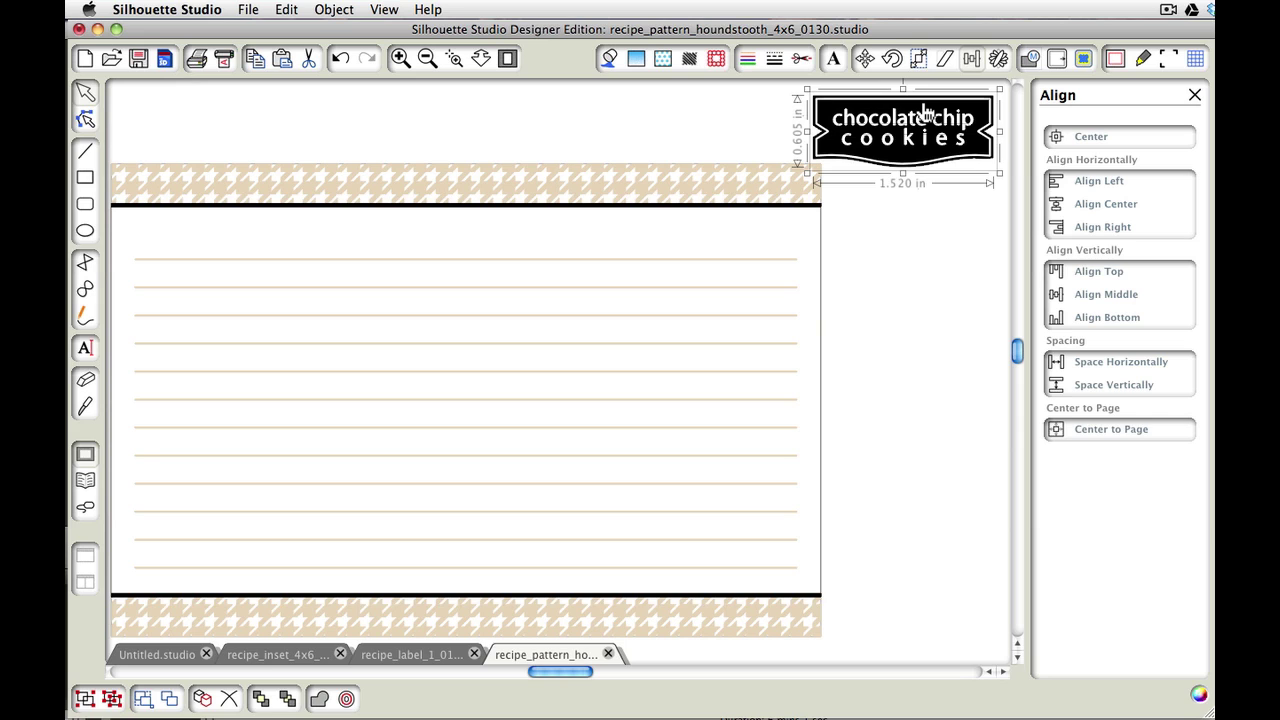
{"action": "left_click_drag", "start_coordinate": [925, 113], "coordinate": [680, 182]}
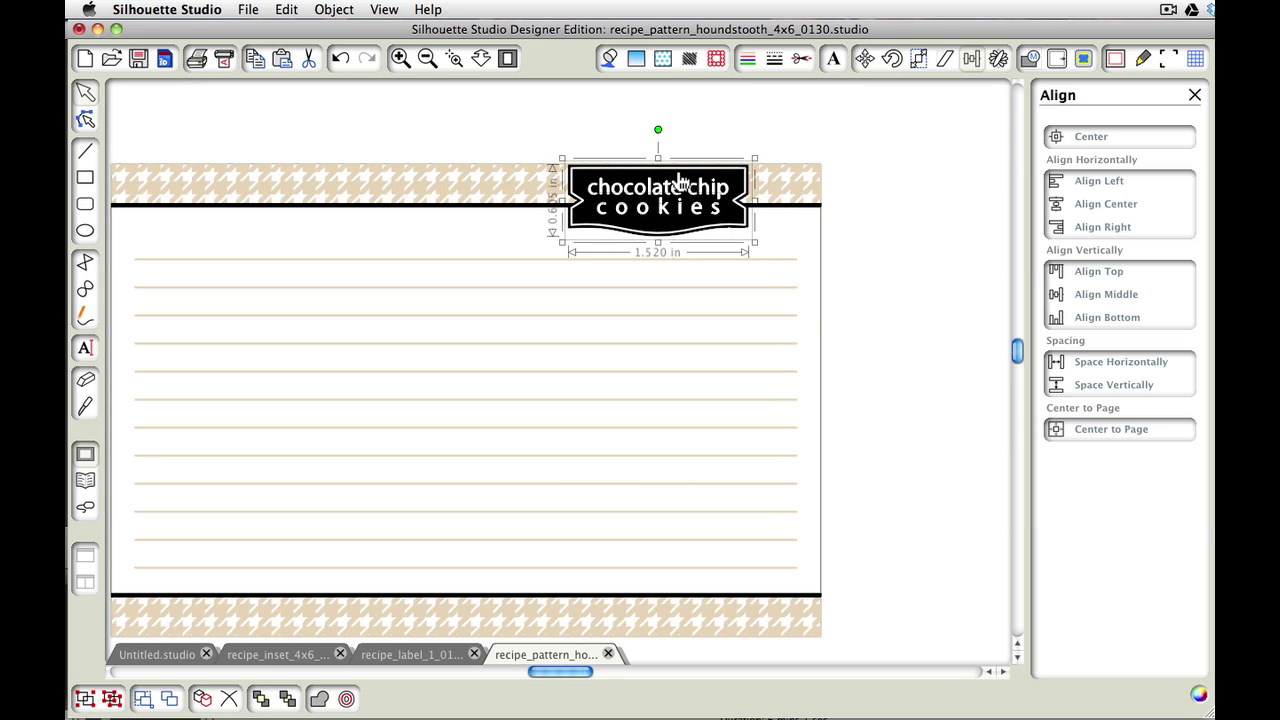
{"action": "scroll", "coordinate": [840, 218], "scroll_direction": "right", "scroll_amount": 1}
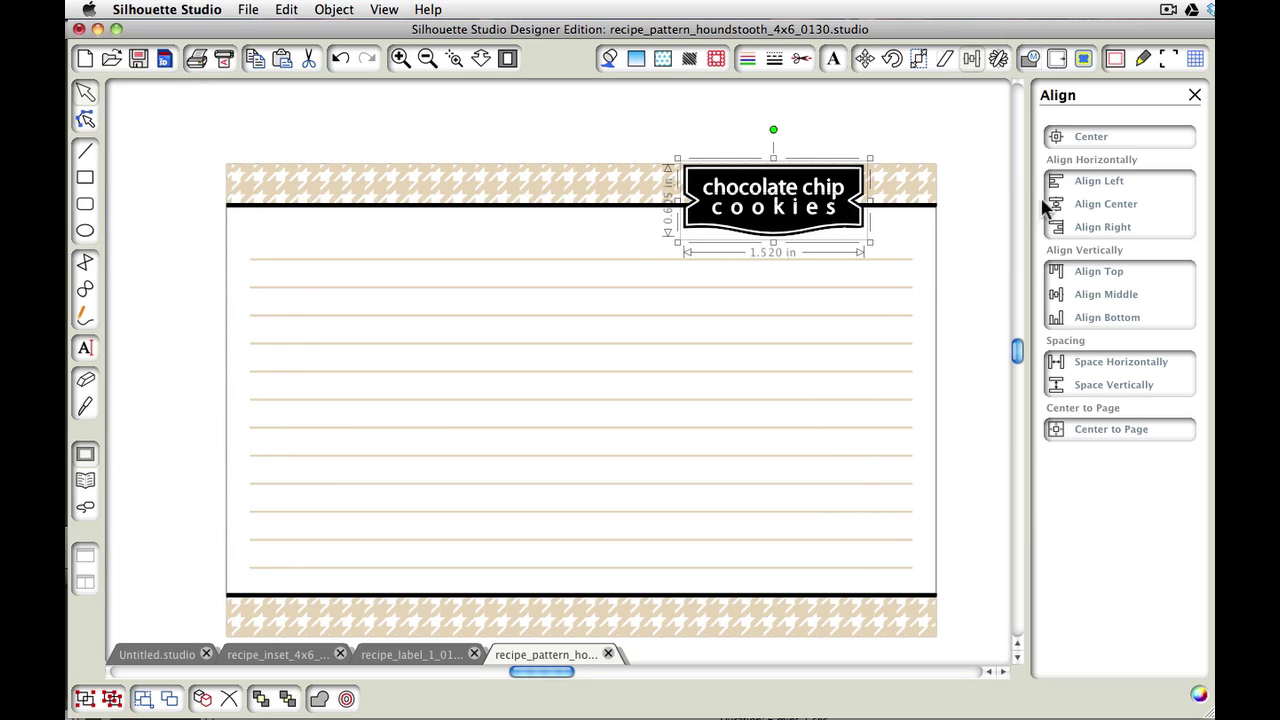
{"action": "left_click", "coordinate": [983, 207]}
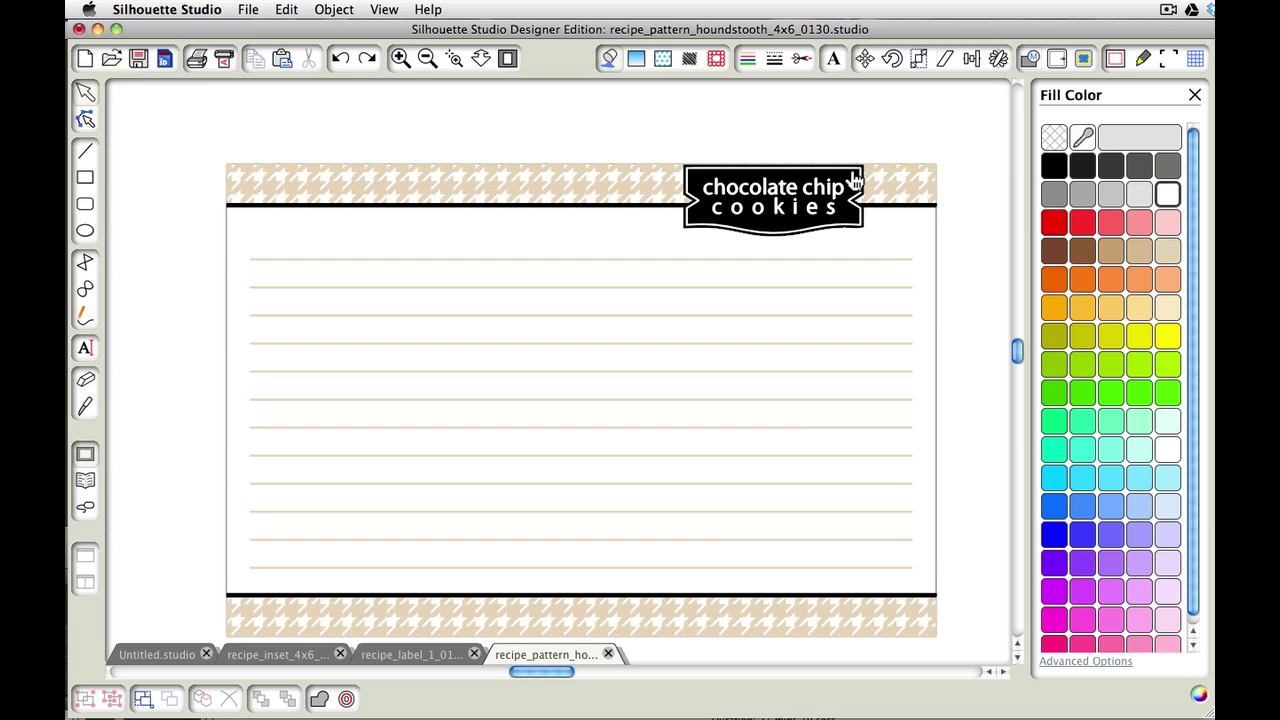
Try an orange fill on the cookie label, then undo it
{"action": "left_click", "coordinate": [852, 190]}
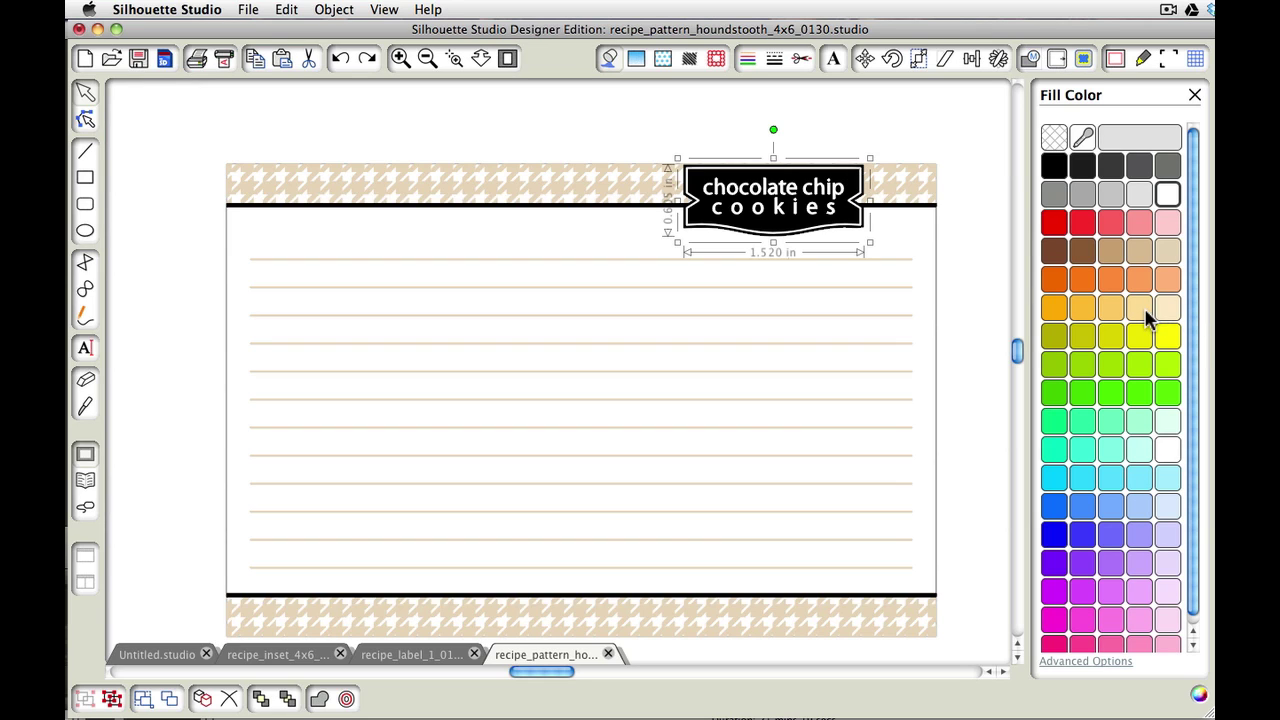
{"action": "left_click", "coordinate": [1086, 312]}
{"action": "key", "text": "super+z"}
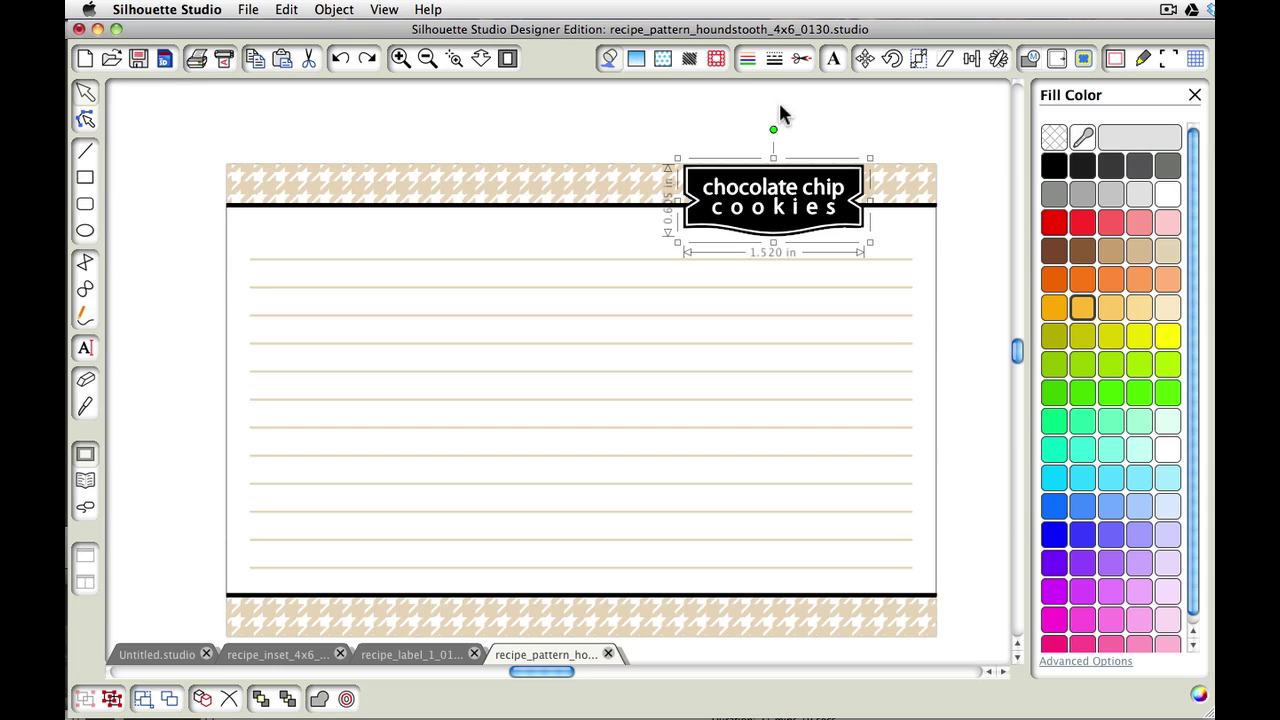
Ungroup the label, filling the inner piece light orange and the outer piece white
{"action": "right_click", "coordinate": [856, 169]}
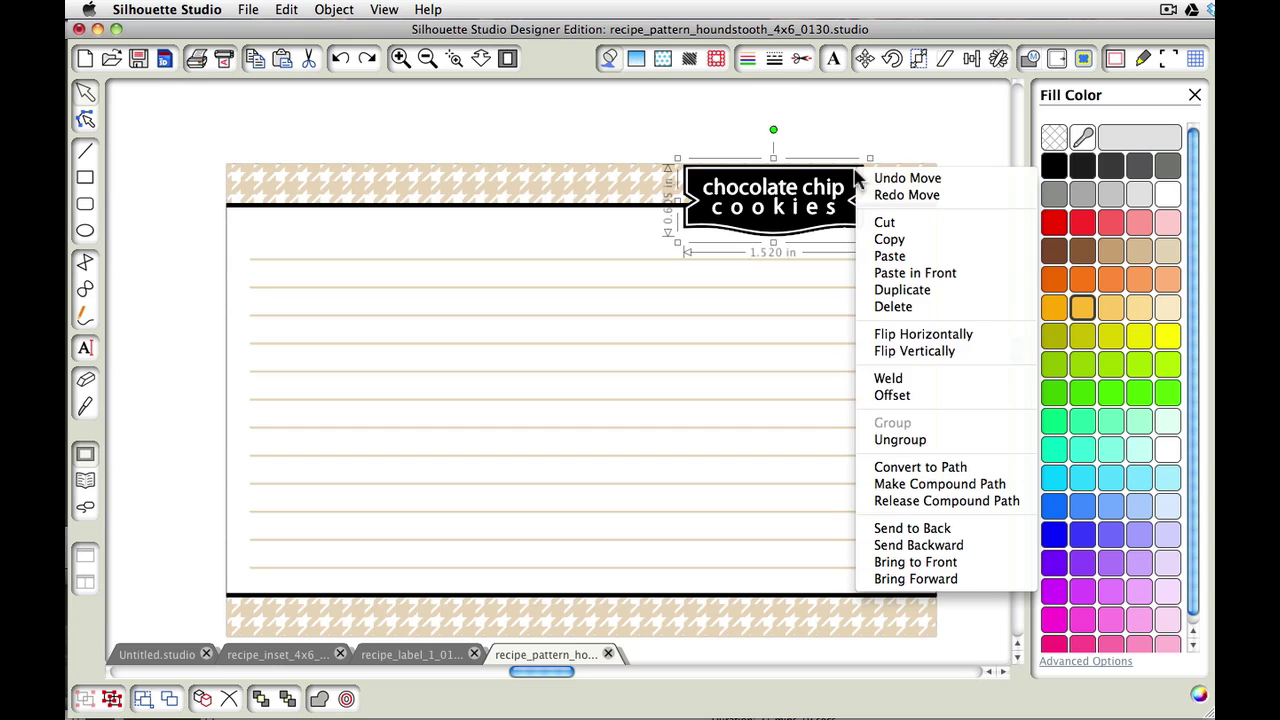
{"action": "left_click", "coordinate": [940, 440]}
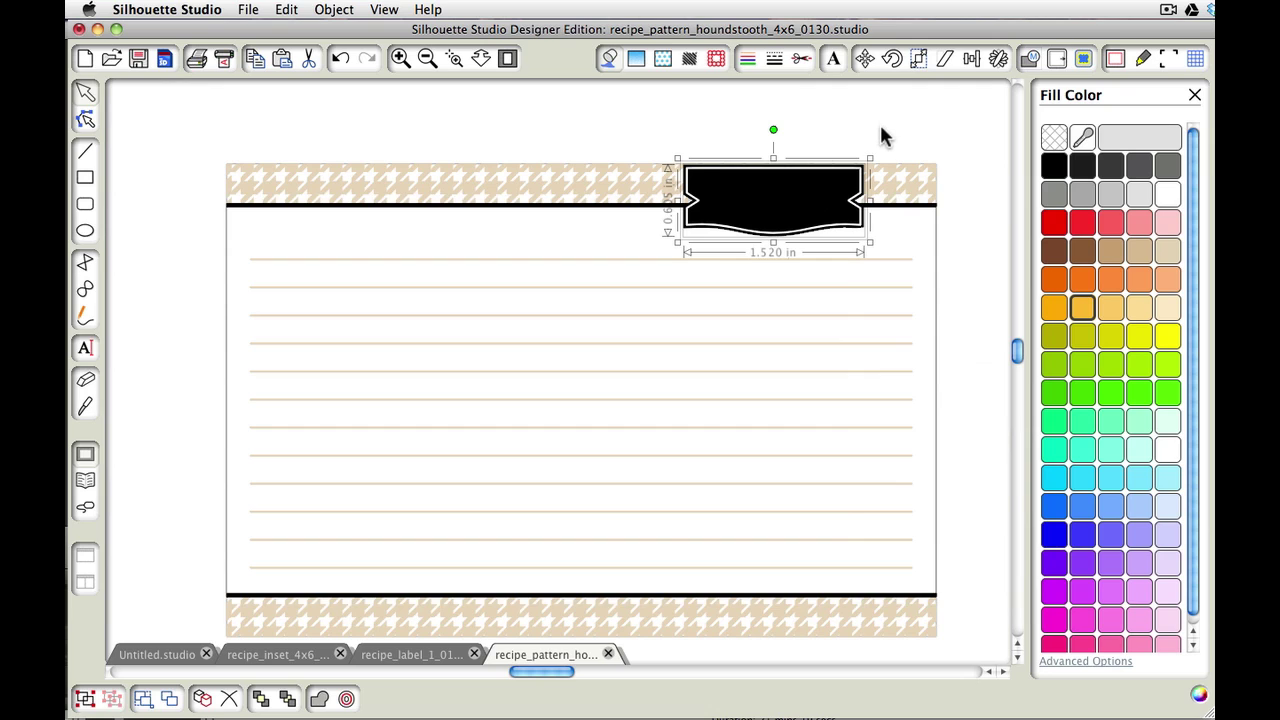
{"action": "left_click", "coordinate": [858, 172]}
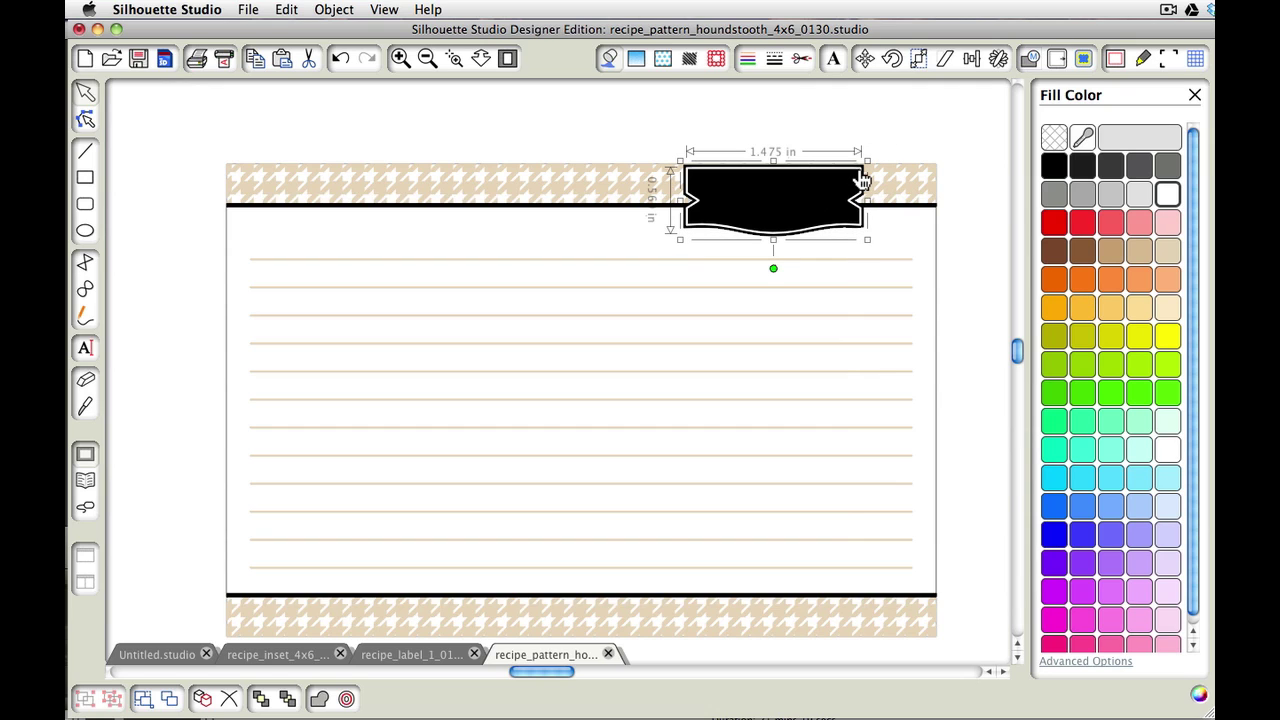
{"action": "left_click", "coordinate": [1110, 309]}
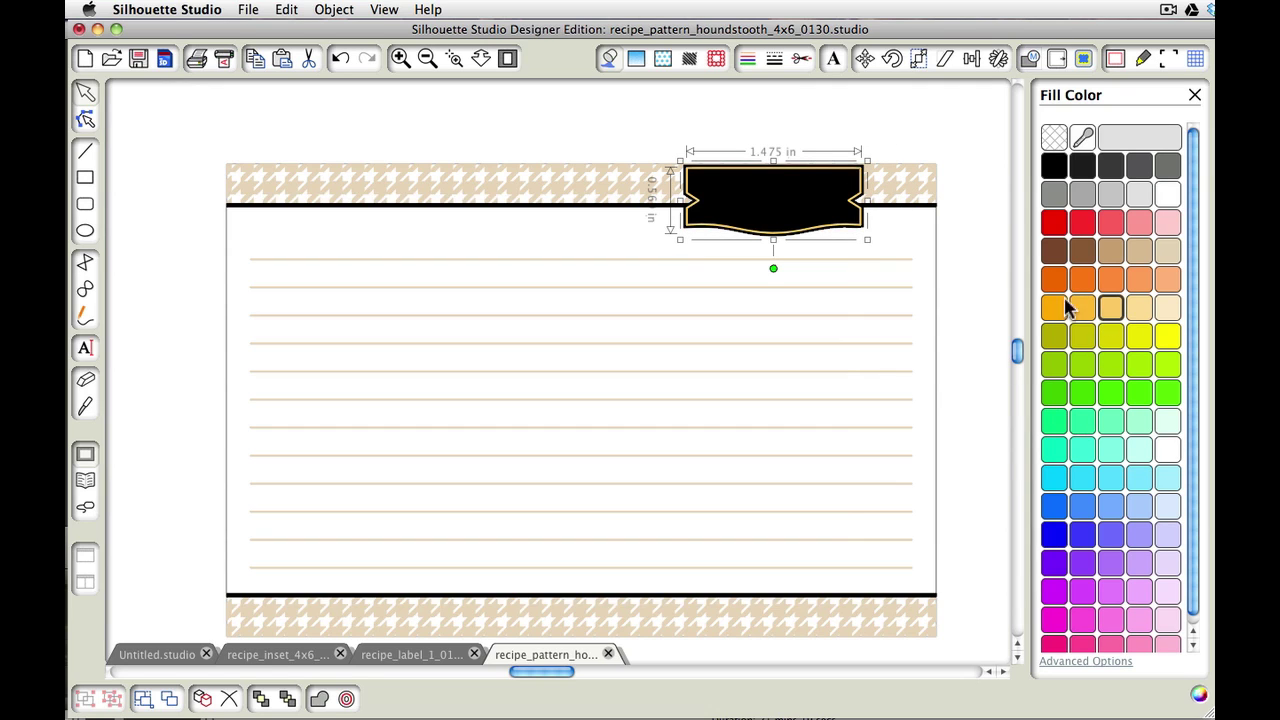
{"action": "left_click", "coordinate": [797, 202]}
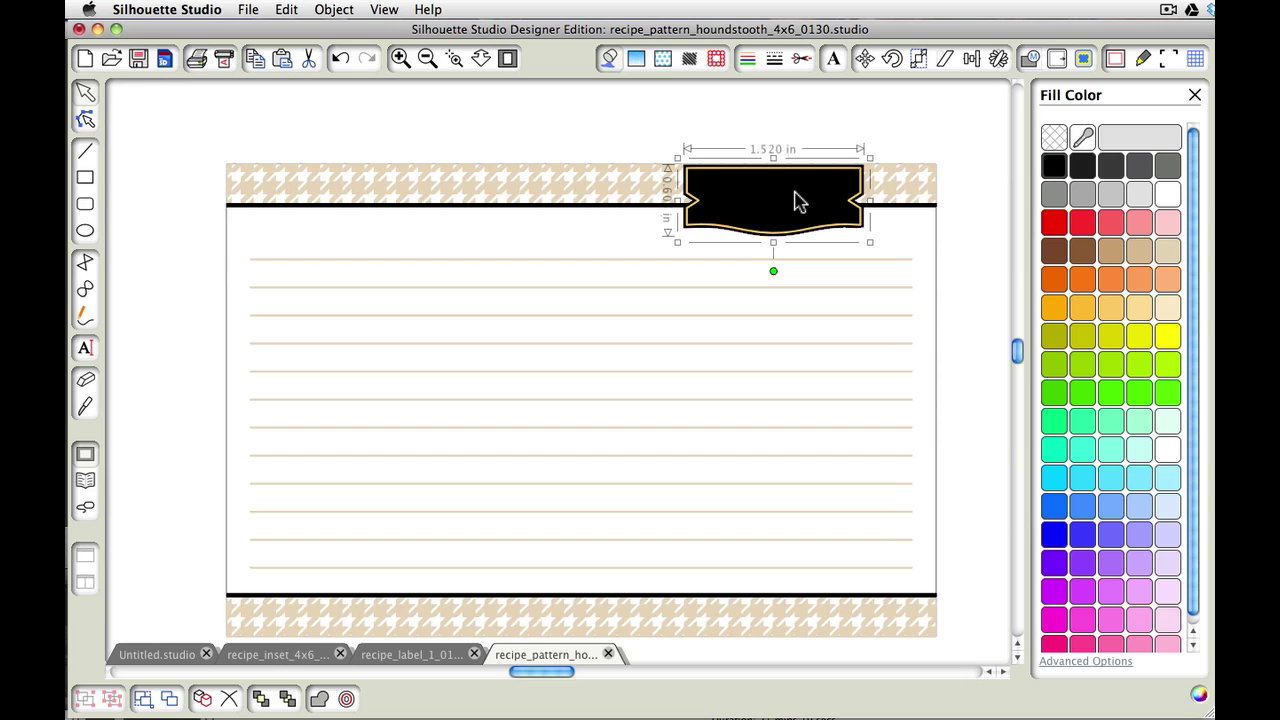
{"action": "left_click", "coordinate": [1167, 195]}
{"action": "left_click", "coordinate": [815, 197]}
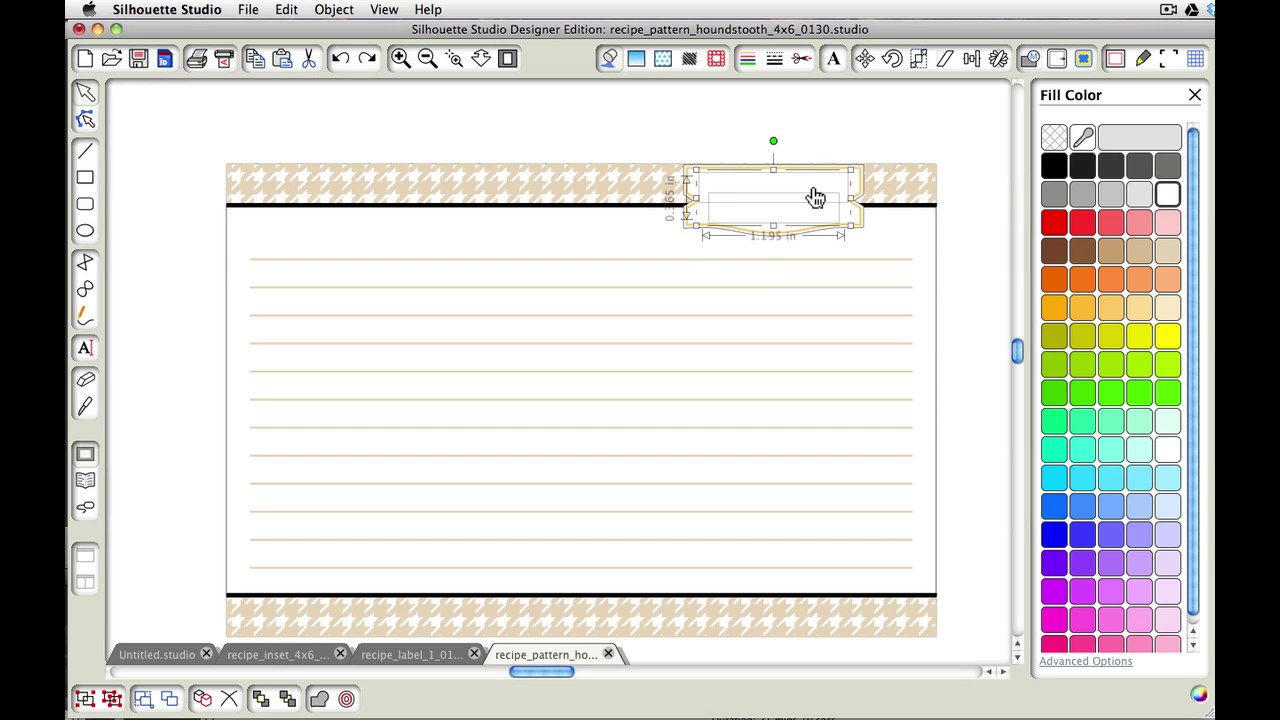
{"action": "left_click", "coordinate": [840, 153]}
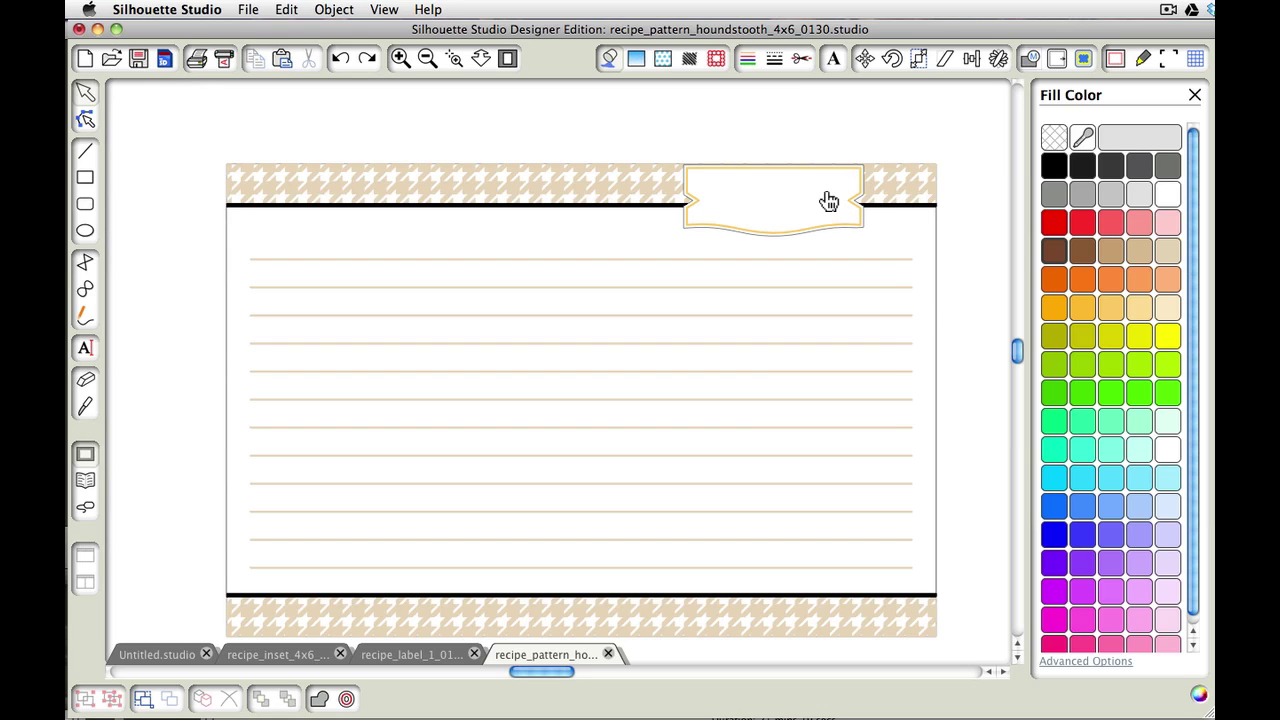
Ungroup the label further and set the outer piece's line colour to none
{"action": "left_click", "coordinate": [823, 190]}
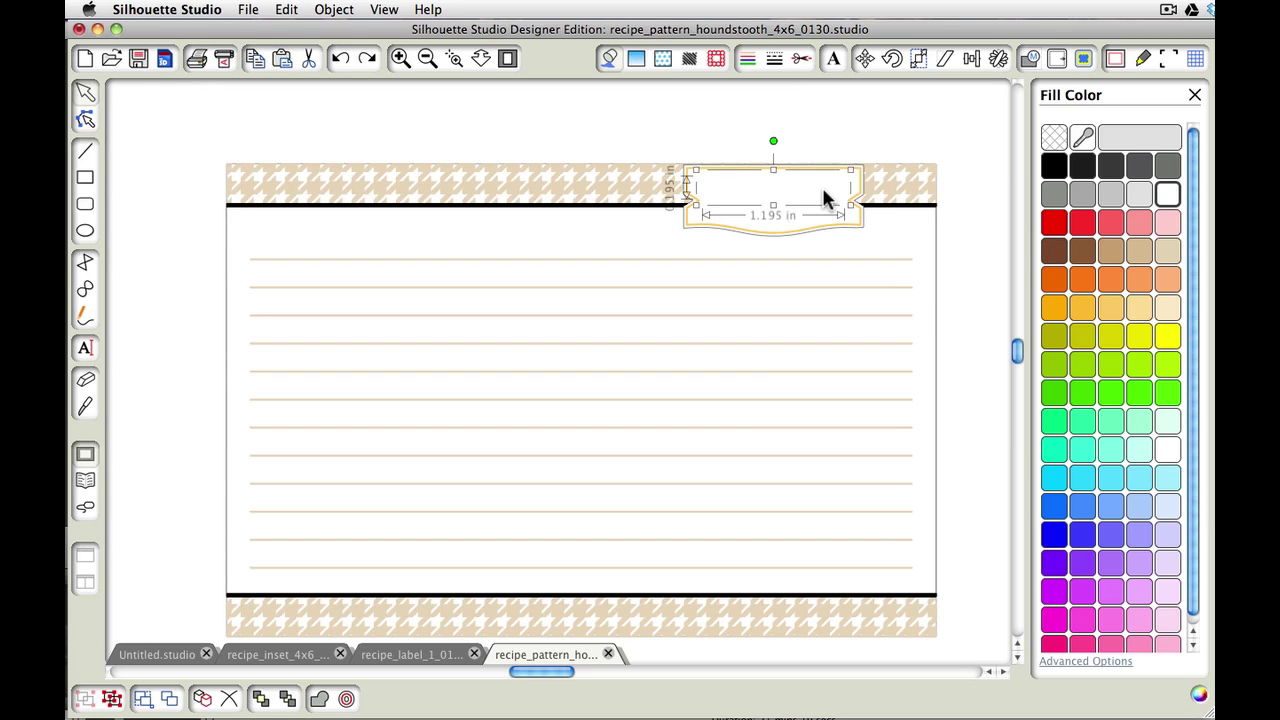
{"action": "left_click", "coordinate": [864, 232]}
{"action": "right_click", "coordinate": [863, 223]}
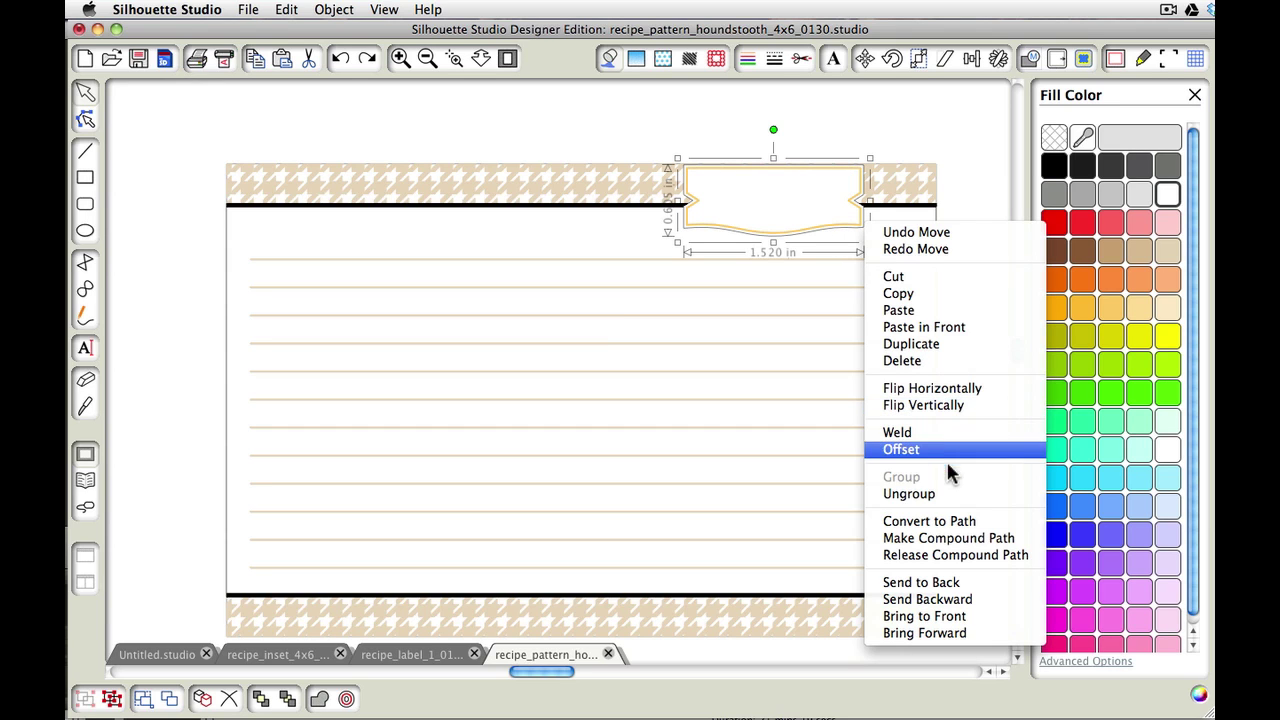
{"action": "left_click", "coordinate": [948, 494]}
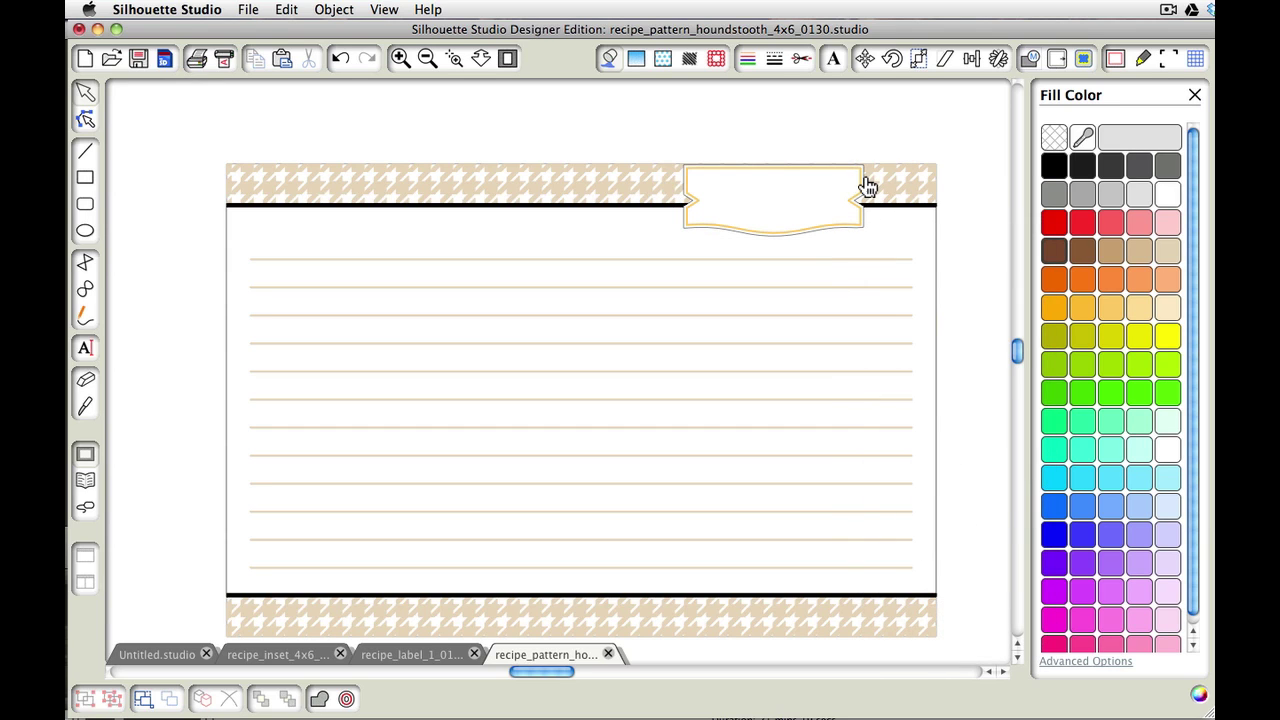
{"action": "left_click", "coordinate": [752, 59]}
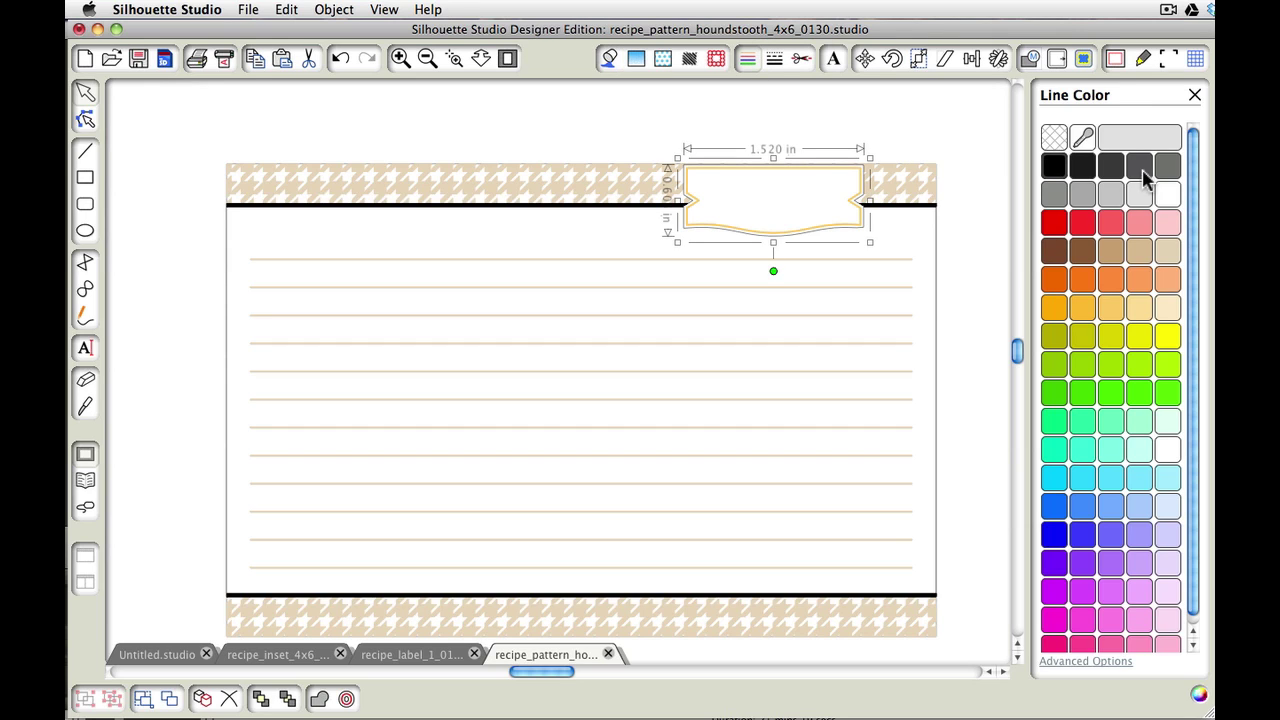
{"action": "left_click", "coordinate": [1058, 140]}
{"action": "left_click", "coordinate": [923, 143]}
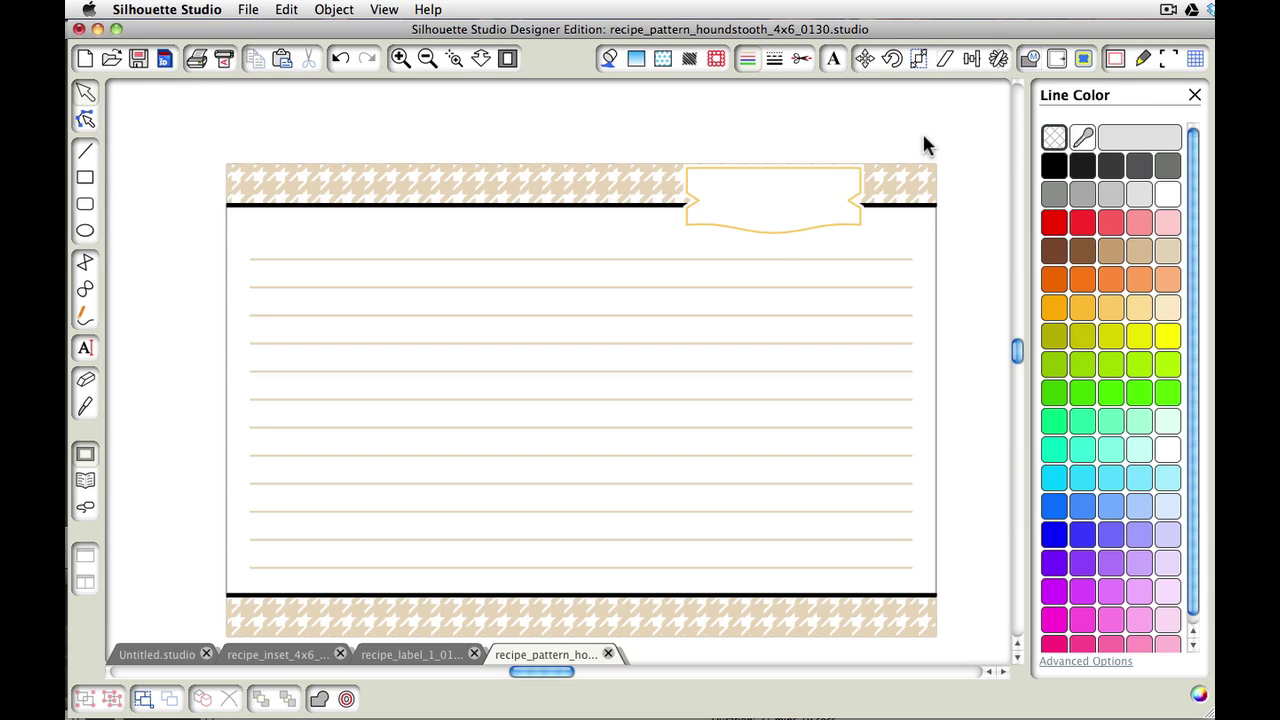